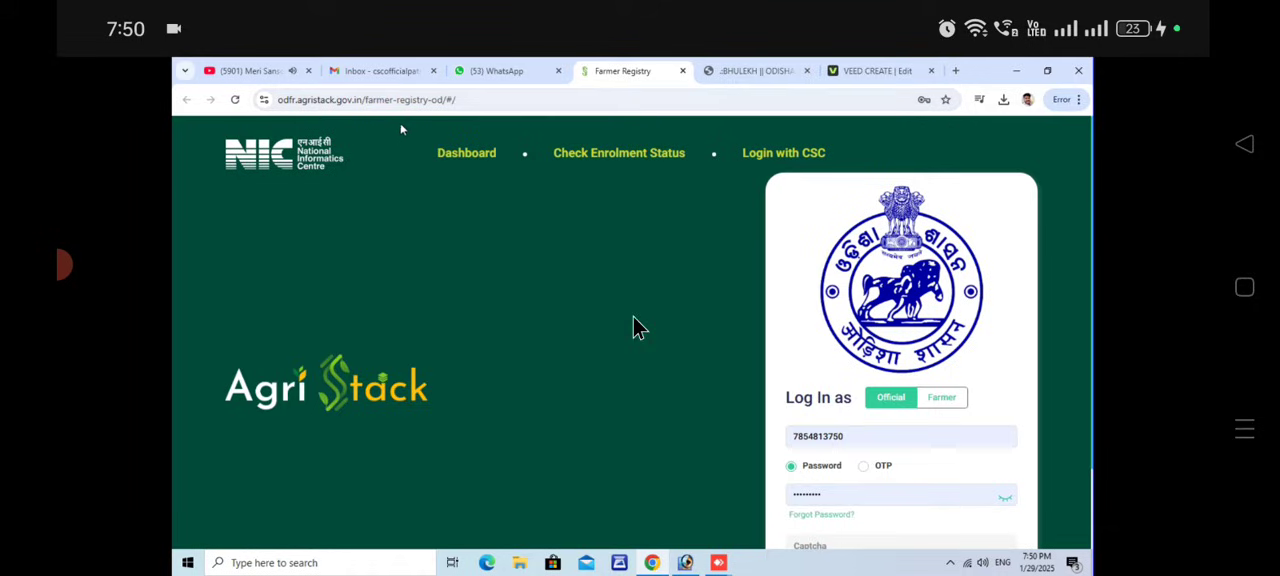
Log in with CSC through Digital Seva Connect, filling in the shown captcha text and signing in with the prefilled credentials.
{"action": "left_click", "coordinate": [777, 156]}
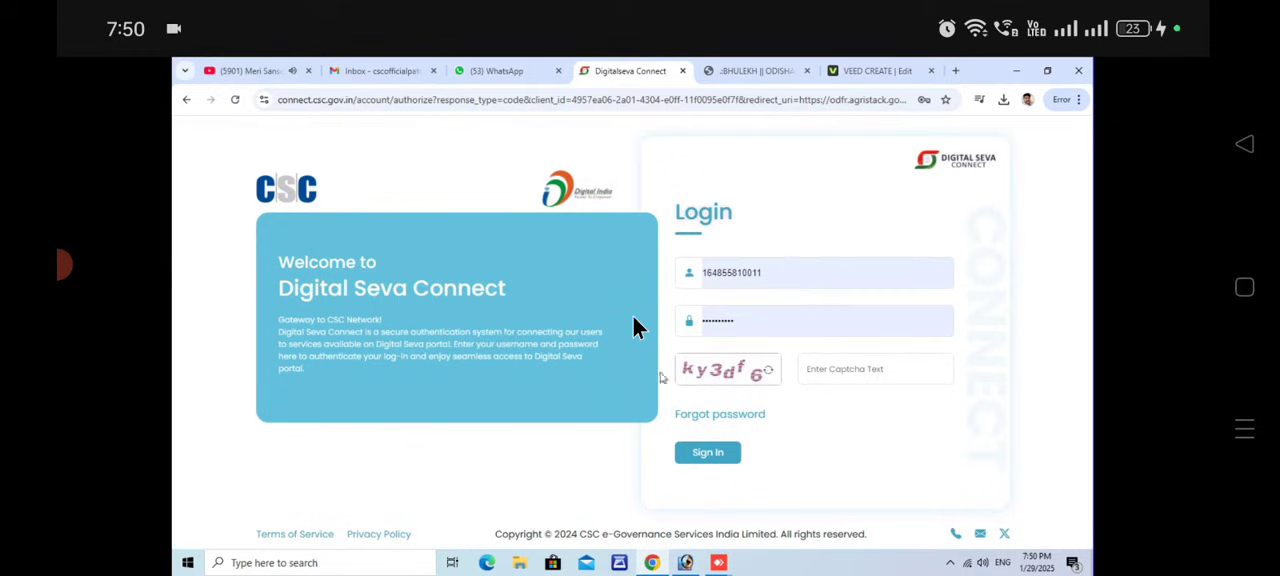
{"action": "left_click", "coordinate": [848, 364]}
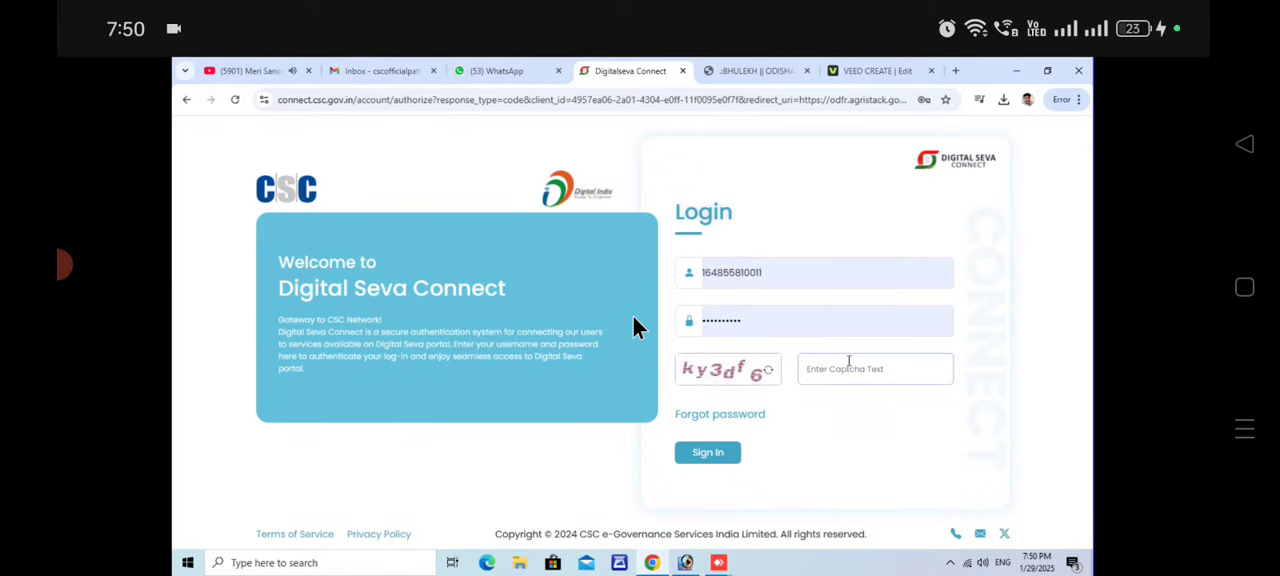
{"action": "type", "text": "ky3df6"}
{"action": "left_click", "coordinate": [718, 453]}
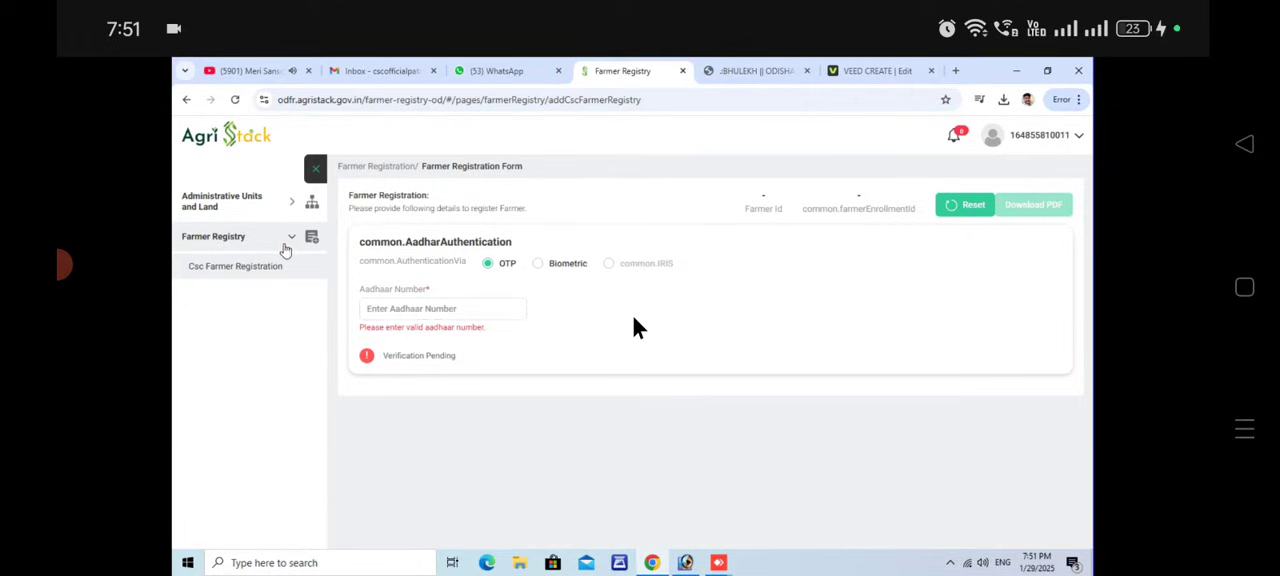
Try to verify the farmer's Aadhaar number with the received OTP, and reset the registration form.
{"action": "left_click", "coordinate": [474, 304]}
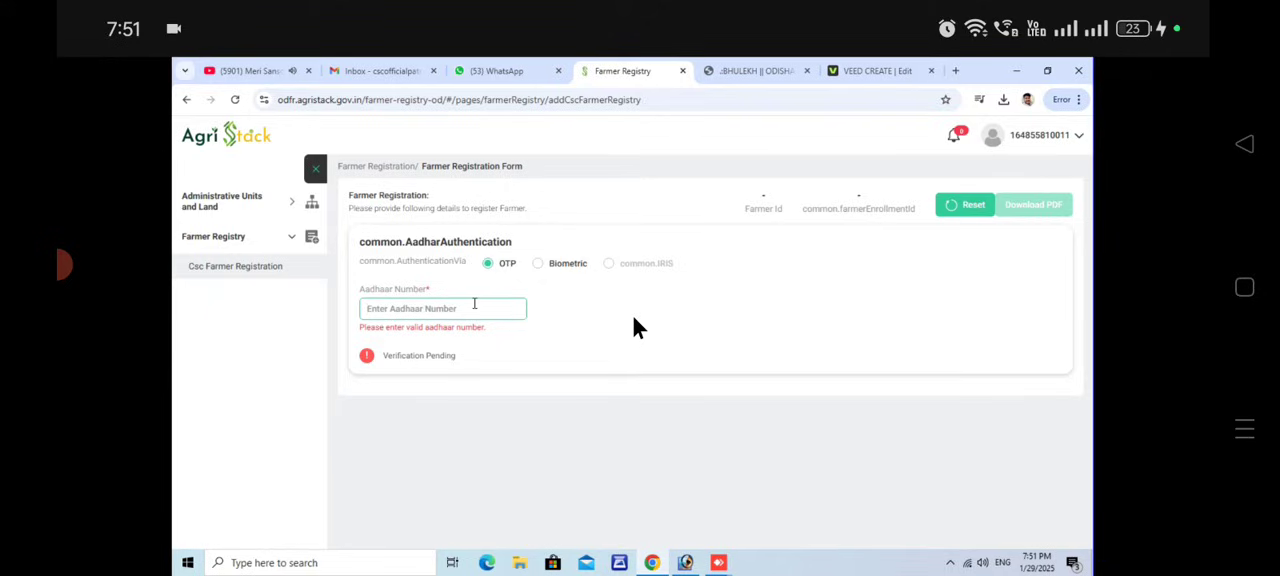
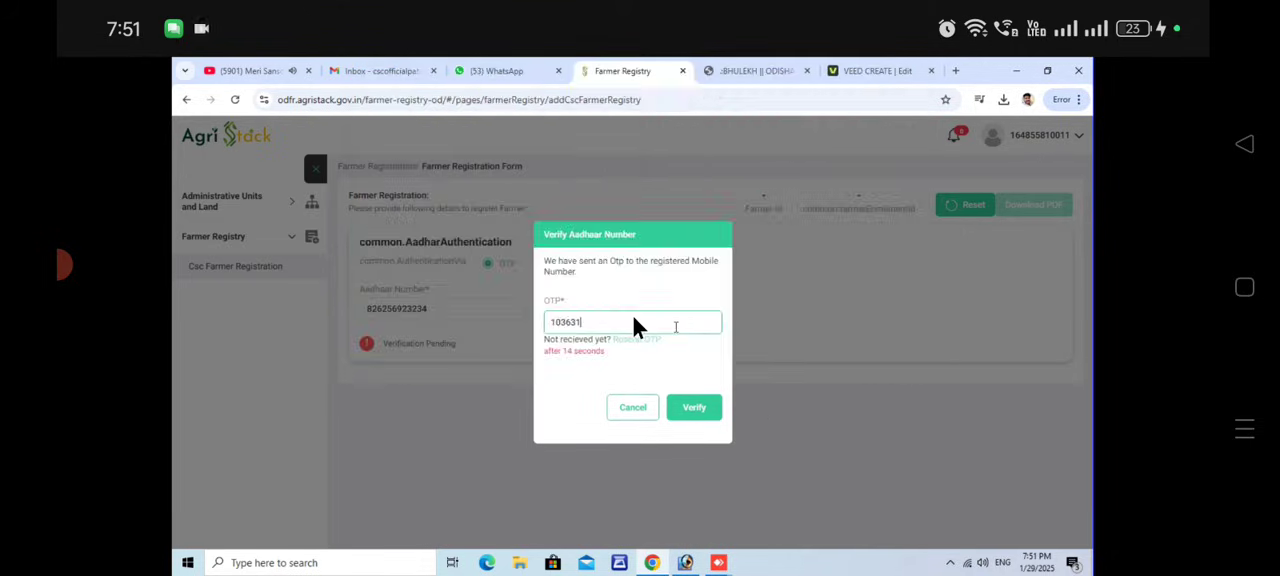
{"action": "left_click", "coordinate": [698, 414]}
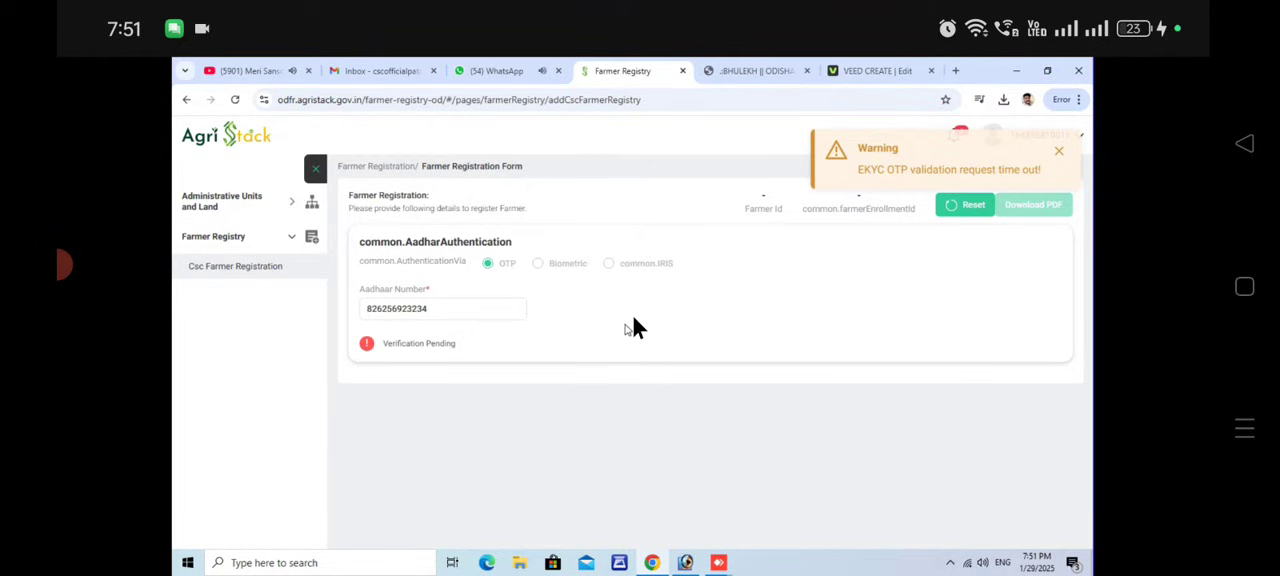
{"action": "left_click", "coordinate": [965, 208]}
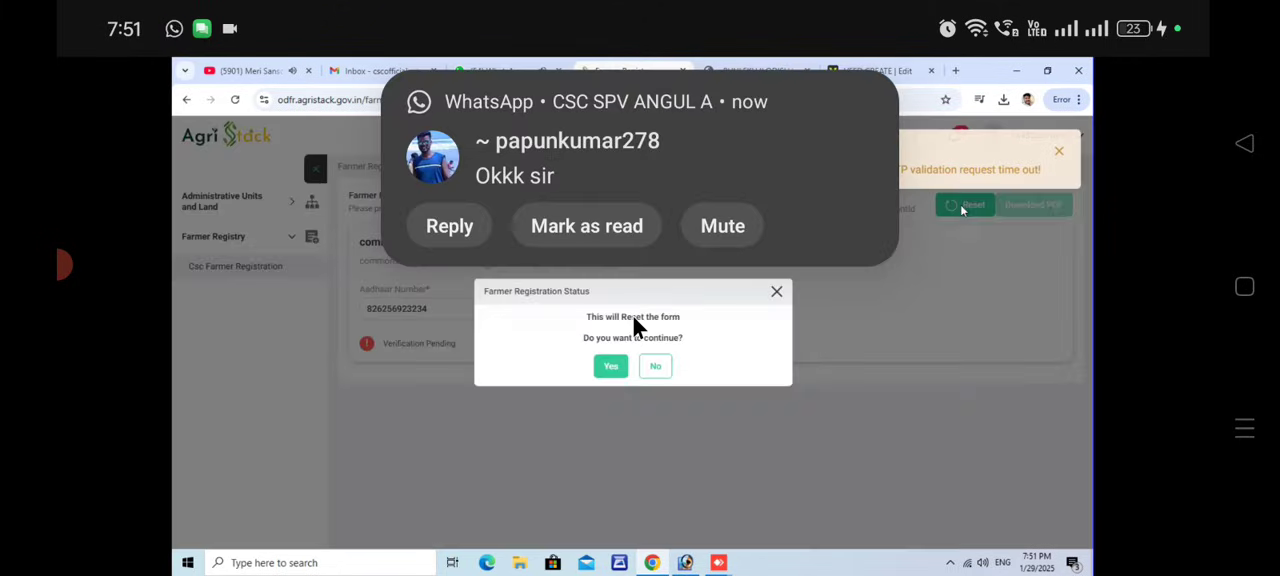
{"action": "left_click", "coordinate": [611, 367]}
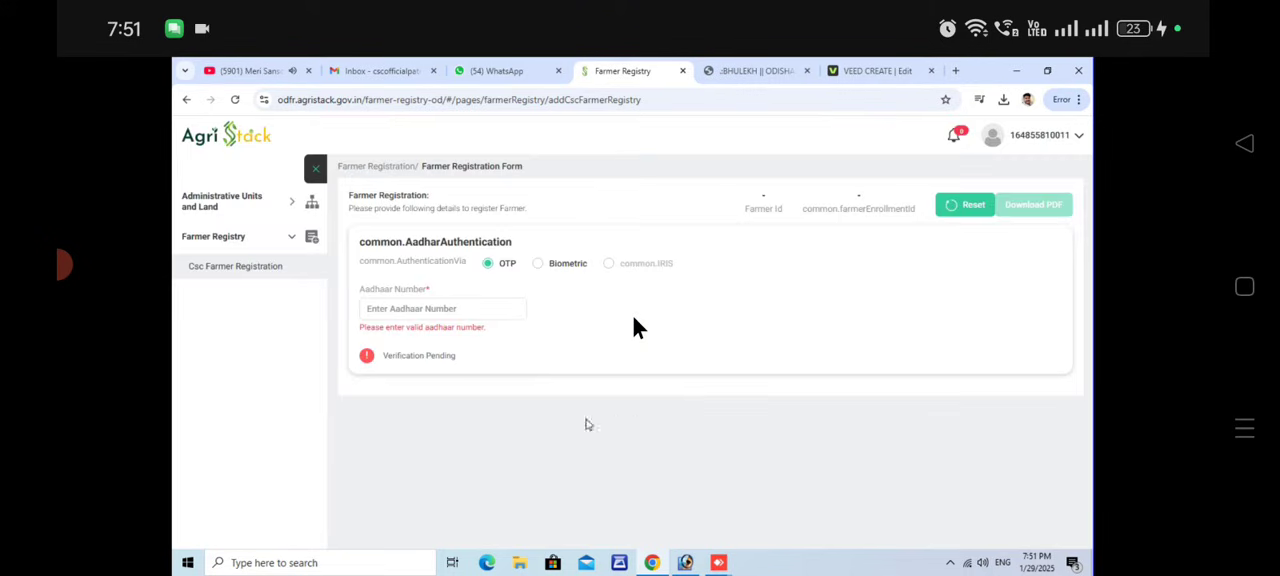
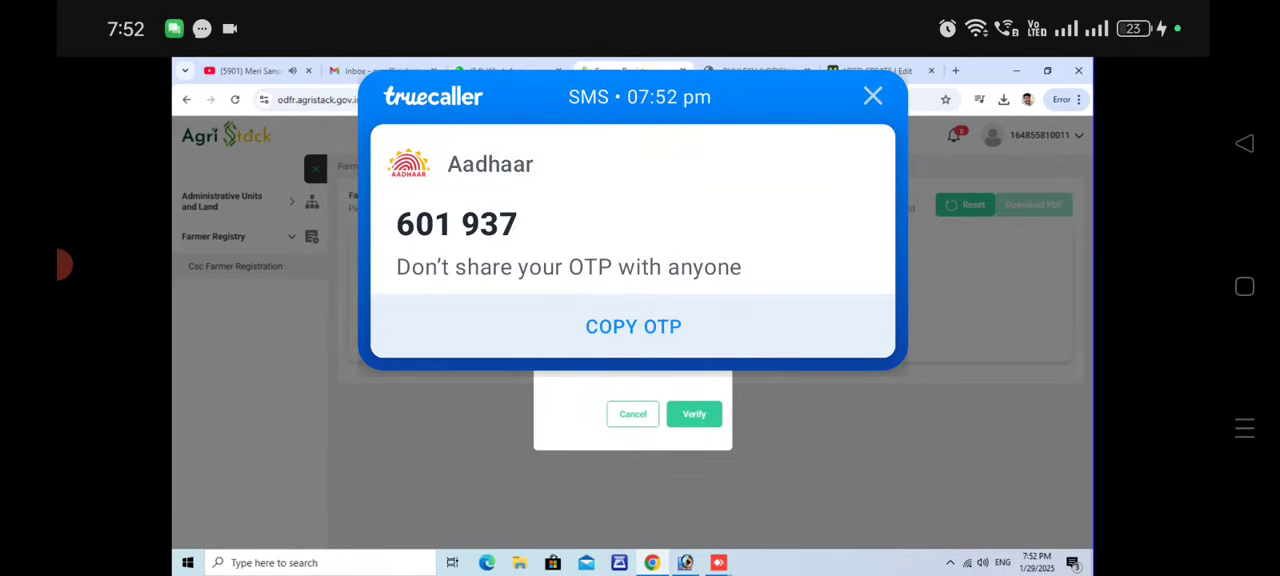
Enter the farmer's Aadhaar number in the empty registration form and verify it with the newly received OTP.
{"action": "left_click", "coordinate": [692, 407]}
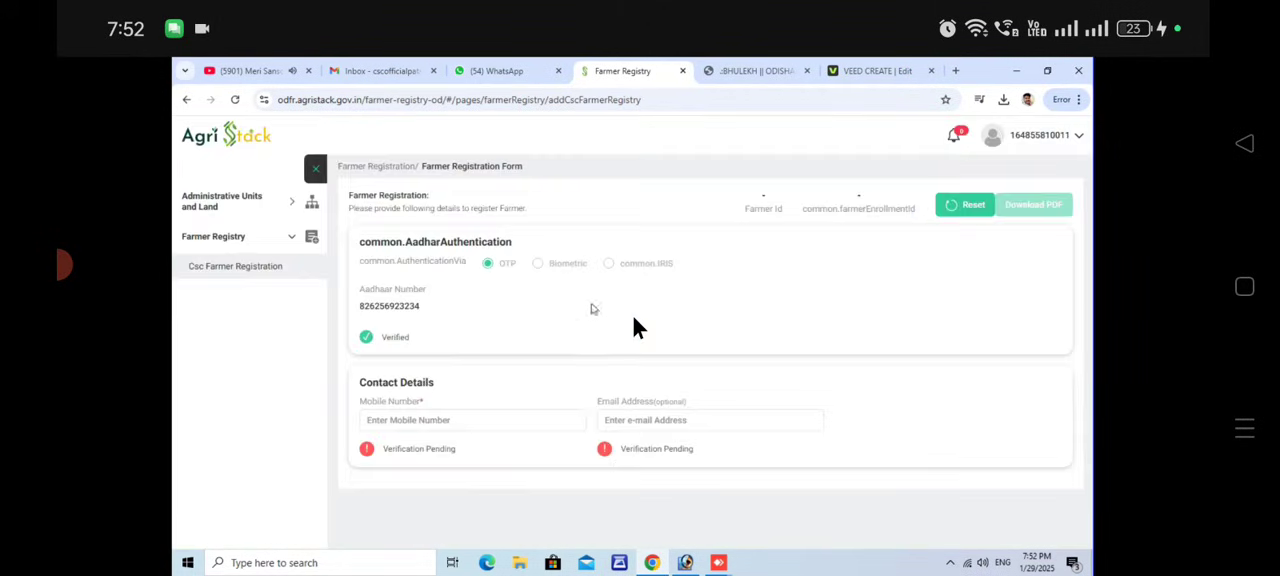
Enter the farmer's mobile number in Contact Details and verify it with the OTP received by SMS.
{"action": "left_click", "coordinate": [457, 420]}
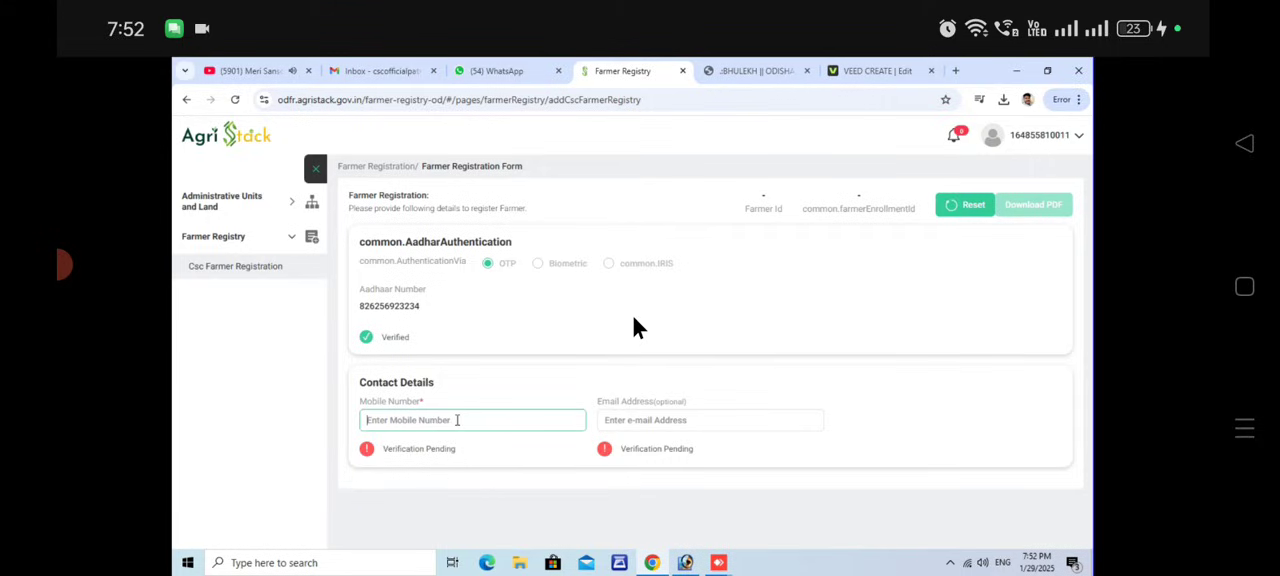
{"action": "left_click", "coordinate": [467, 513]}
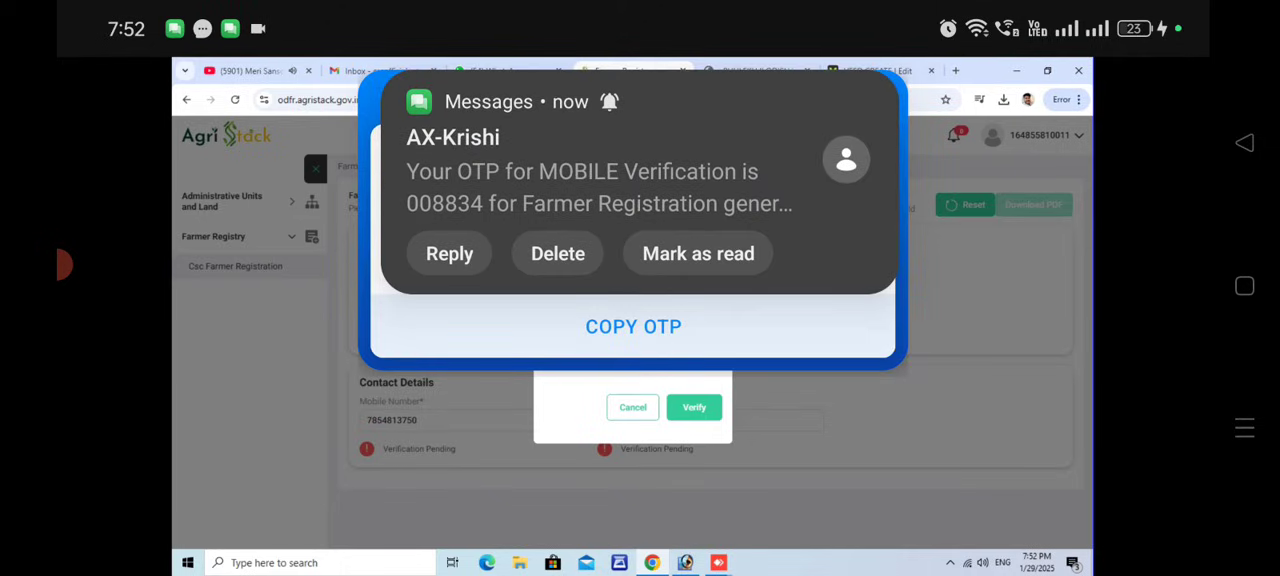
{"action": "type", "text": "0"}
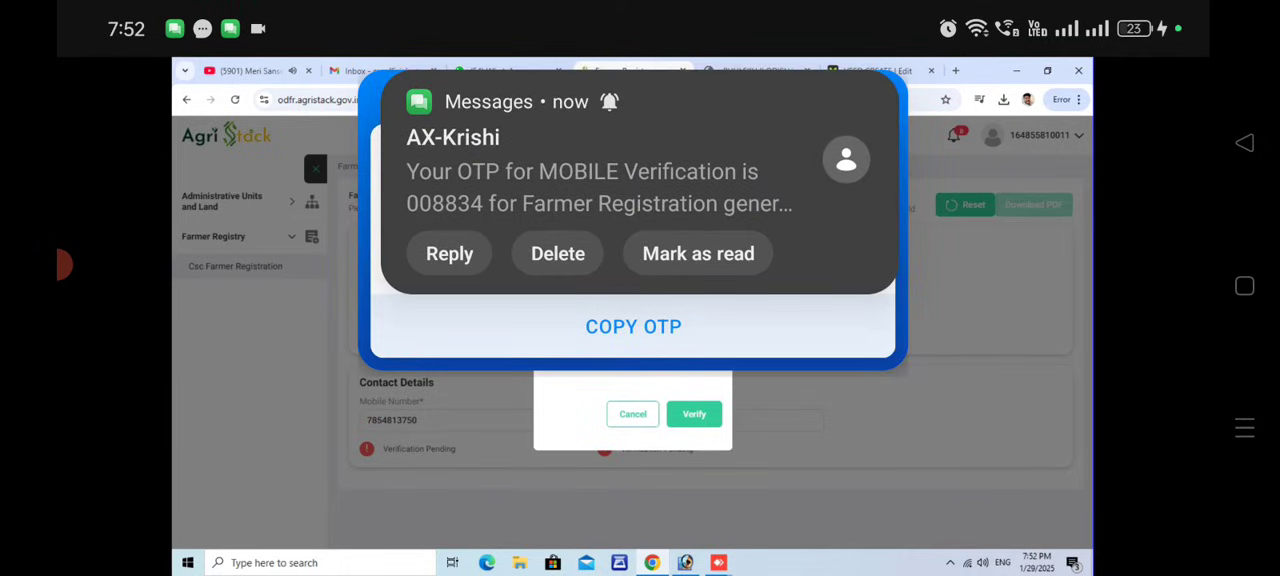
{"action": "type", "text": "4"}
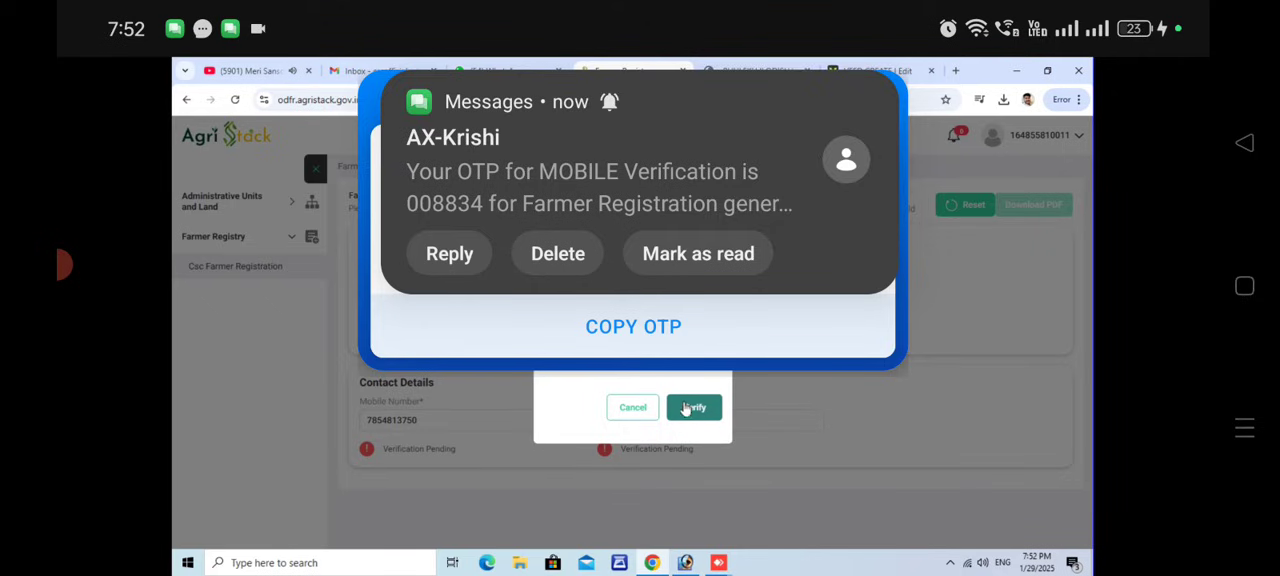
{"action": "left_click", "coordinate": [686, 408]}
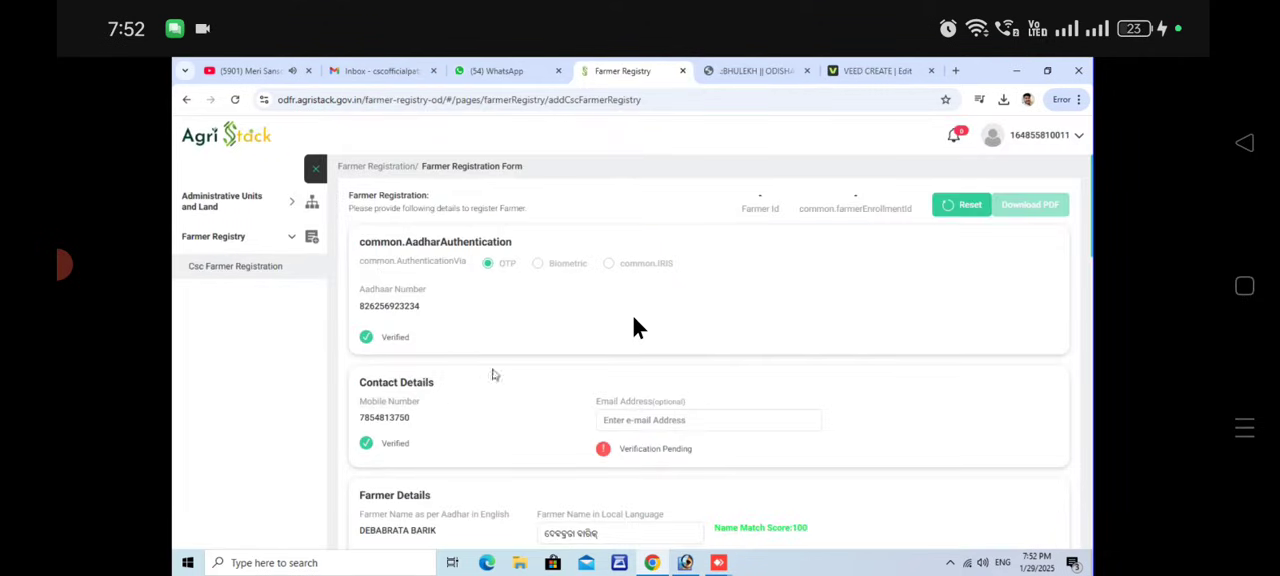
Correct the spelling of the farmer's name in the local language and set the caste category to OBC.
{"action": "scroll", "coordinate": [636, 328], "scroll_direction": "down", "scroll_amount": 3}
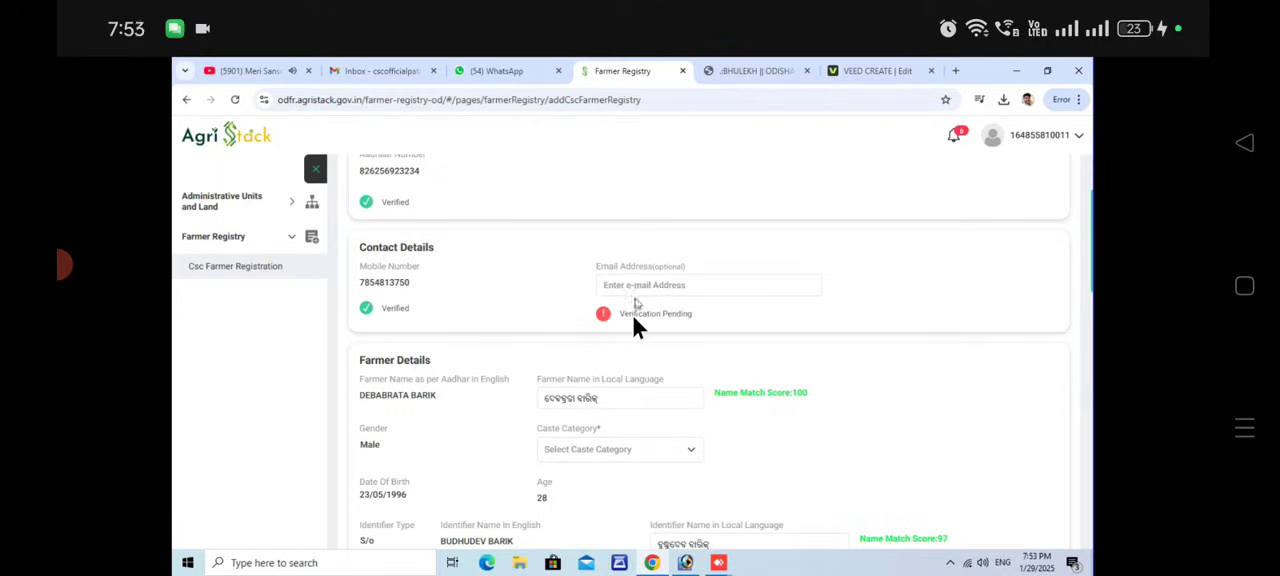
{"action": "scroll", "coordinate": [636, 326], "scroll_direction": "down", "scroll_amount": 3}
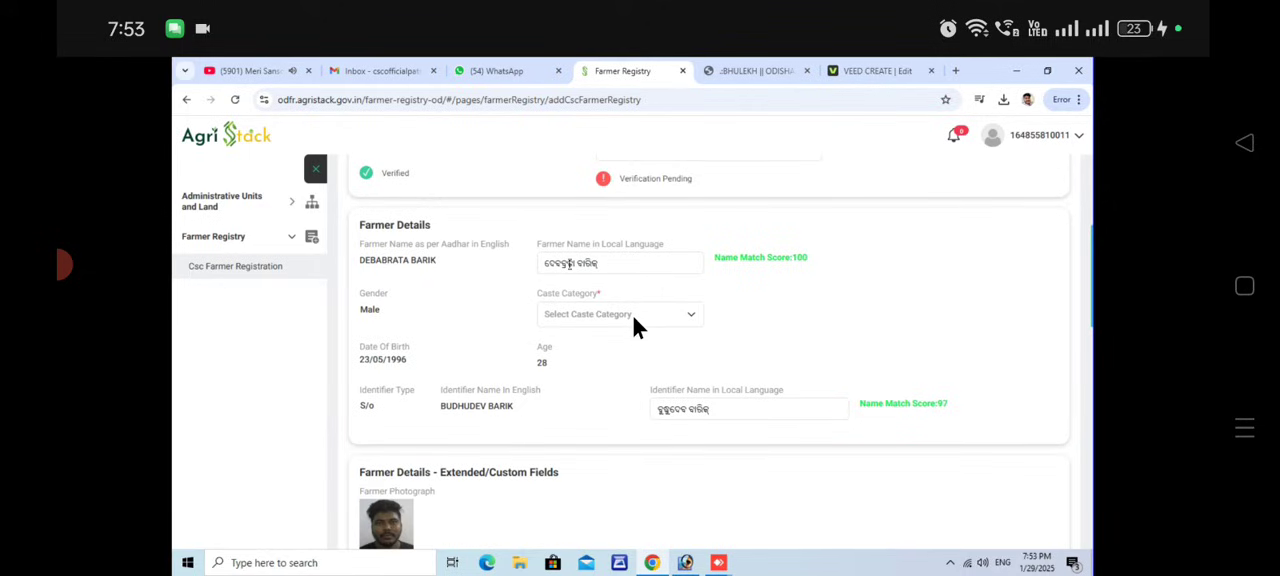
{"action": "left_click", "coordinate": [576, 263]}
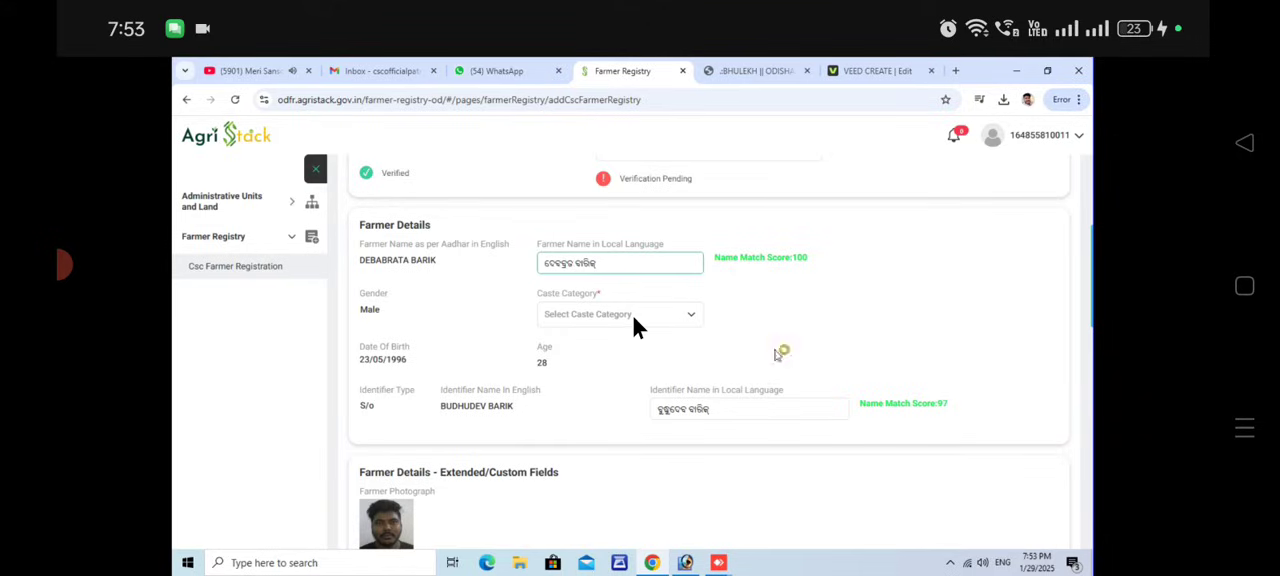
{"action": "left_click", "coordinate": [684, 318]}
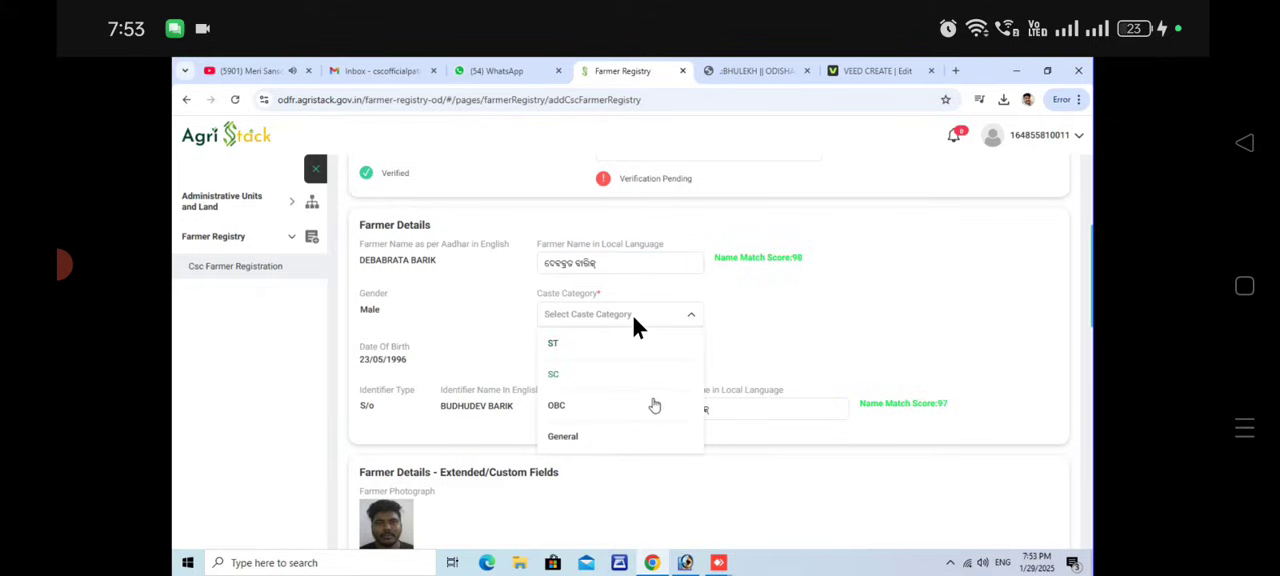
{"action": "left_click", "coordinate": [587, 402]}
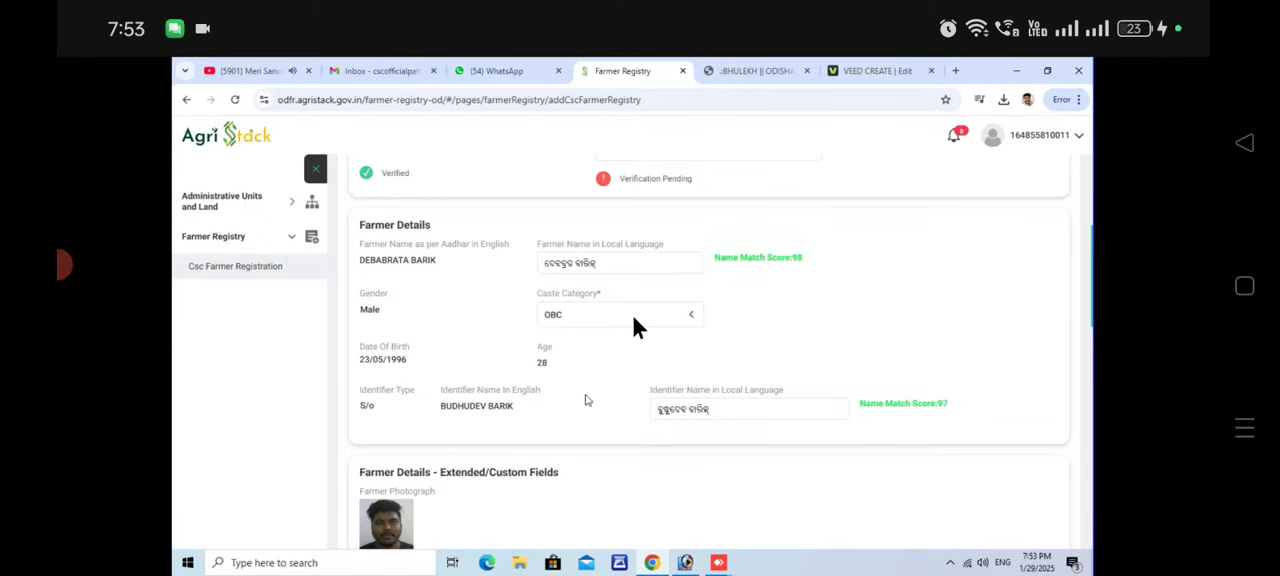
Set the district to Anugul and the sub-district to Chhendipada in the Residential Details.
{"action": "scroll", "coordinate": [740, 410], "scroll_direction": "down", "scroll_amount": 4}
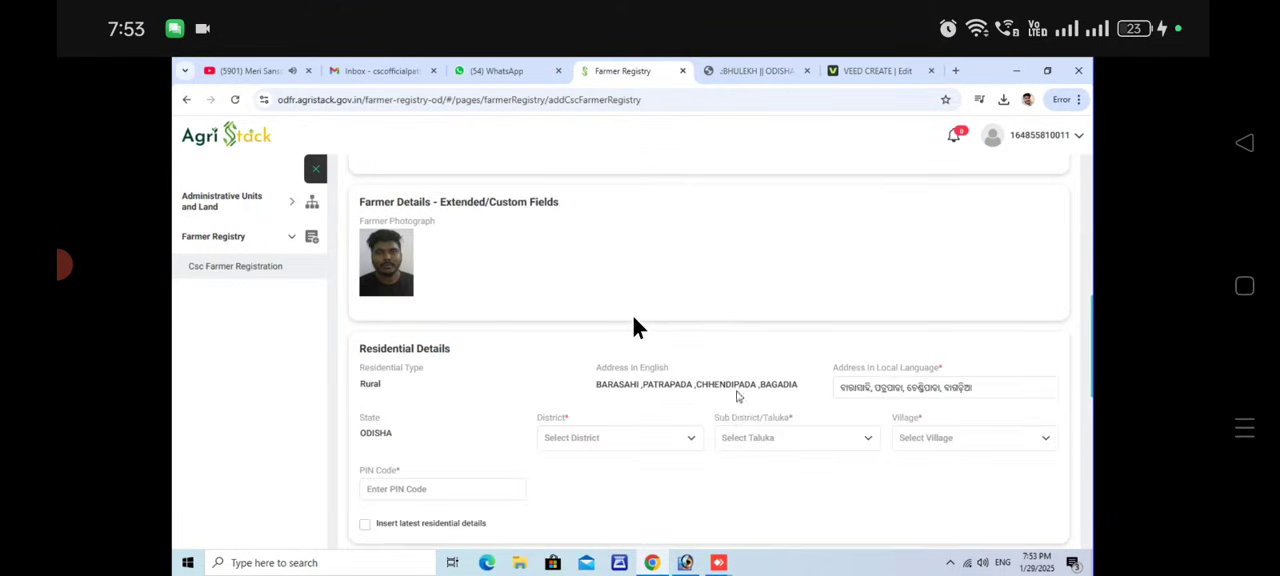
{"action": "scroll", "coordinate": [744, 397], "scroll_direction": "down", "scroll_amount": 2}
{"action": "left_click", "coordinate": [617, 310]}
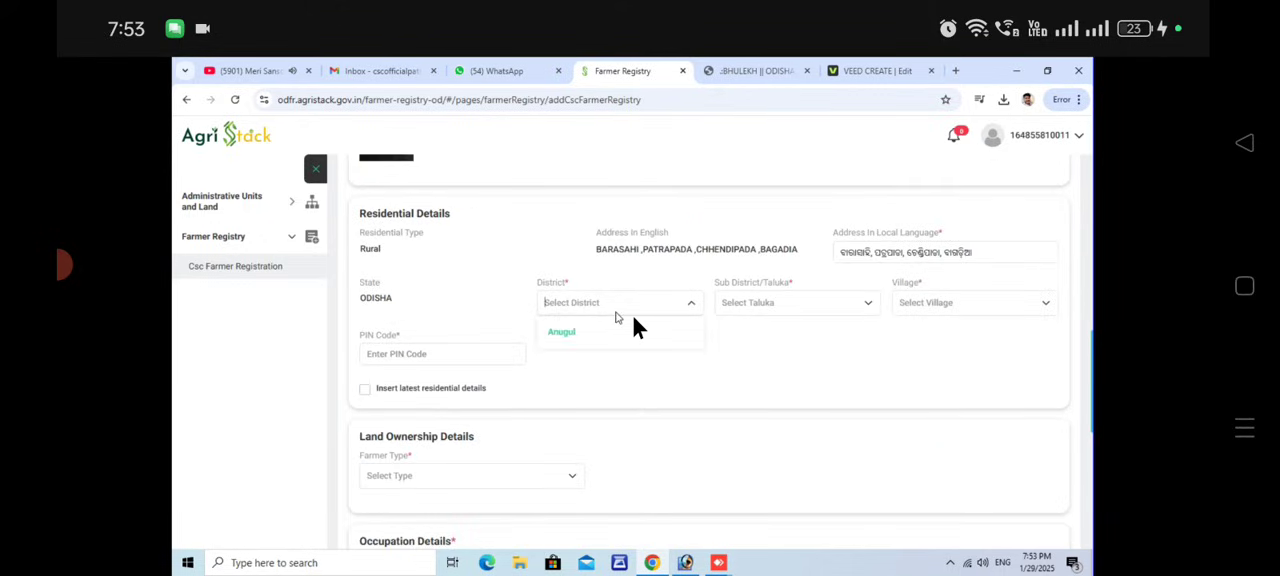
{"action": "left_click", "coordinate": [594, 341]}
{"action": "left_click", "coordinate": [776, 306]}
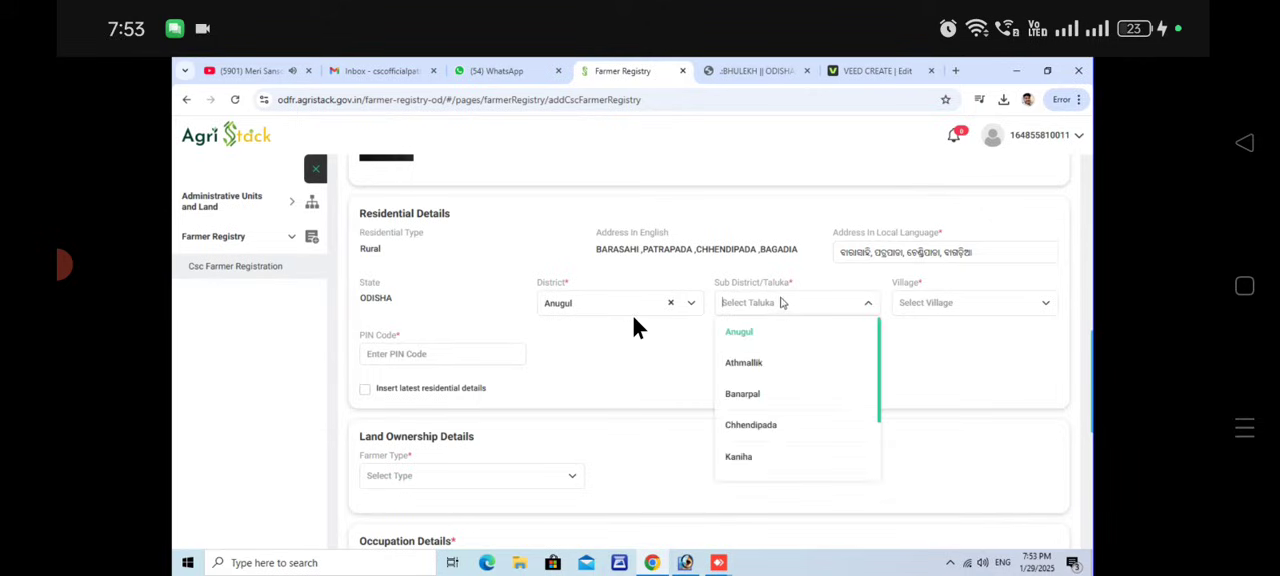
{"action": "left_click", "coordinate": [763, 428]}
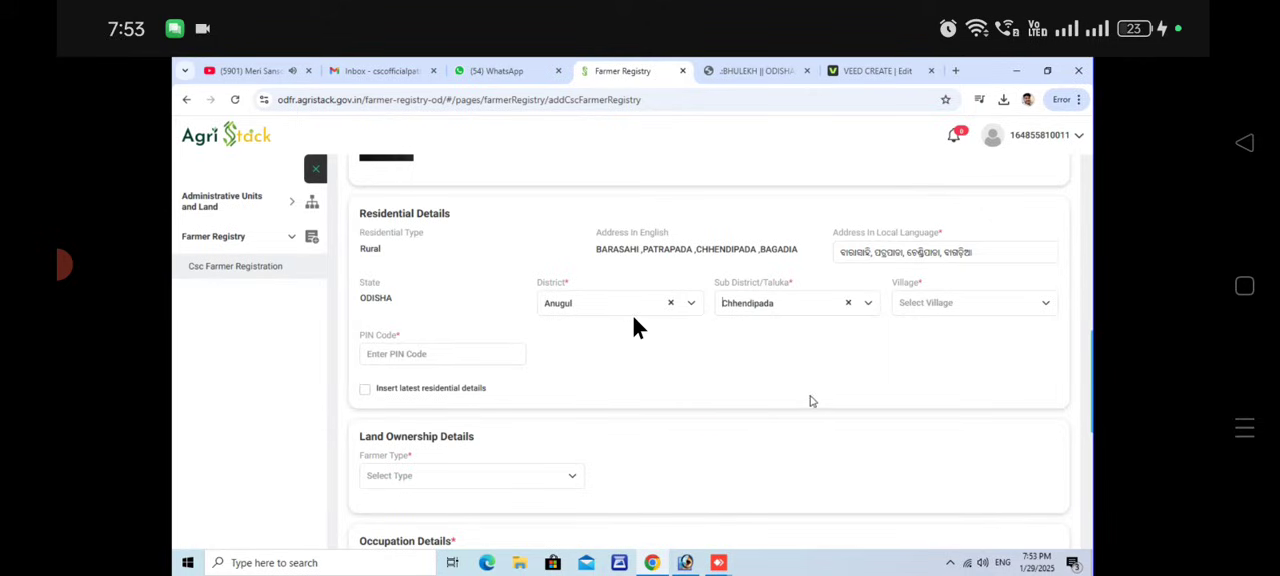
Select the farmer's home village in the Residential Details, matching the address given in English.
{"action": "left_click", "coordinate": [940, 305]}
{"action": "scroll", "coordinate": [952, 402], "scroll_direction": "down", "scroll_amount": 3}
{"action": "scroll", "coordinate": [952, 402], "scroll_direction": "down", "scroll_amount": 10}
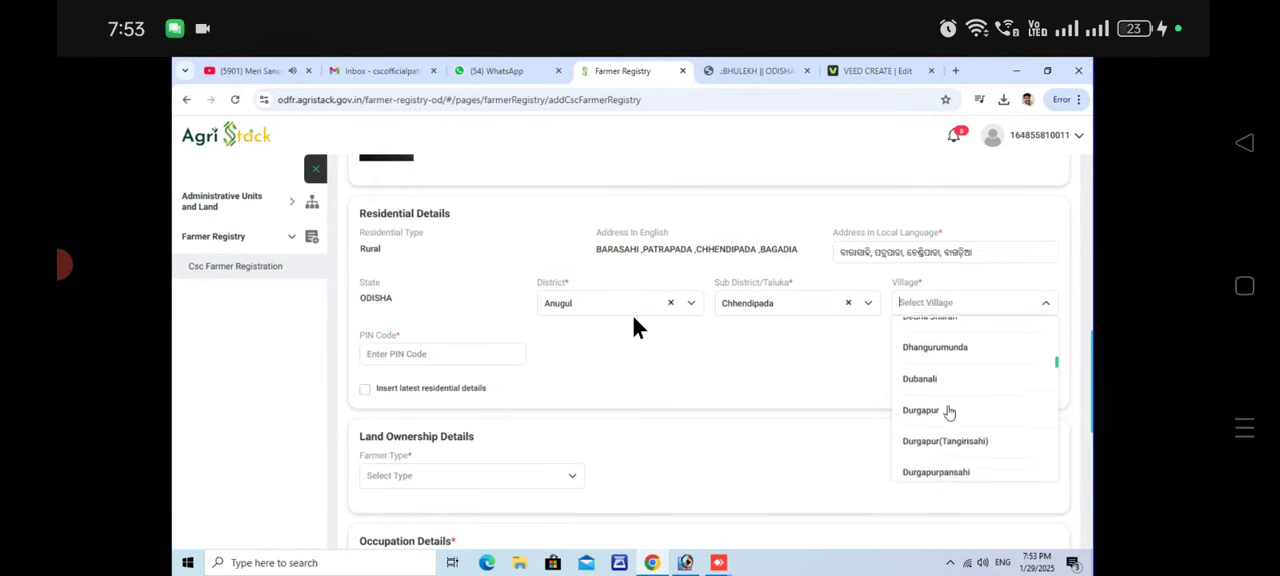
{"action": "scroll", "coordinate": [949, 414], "scroll_direction": "down", "scroll_amount": 10}
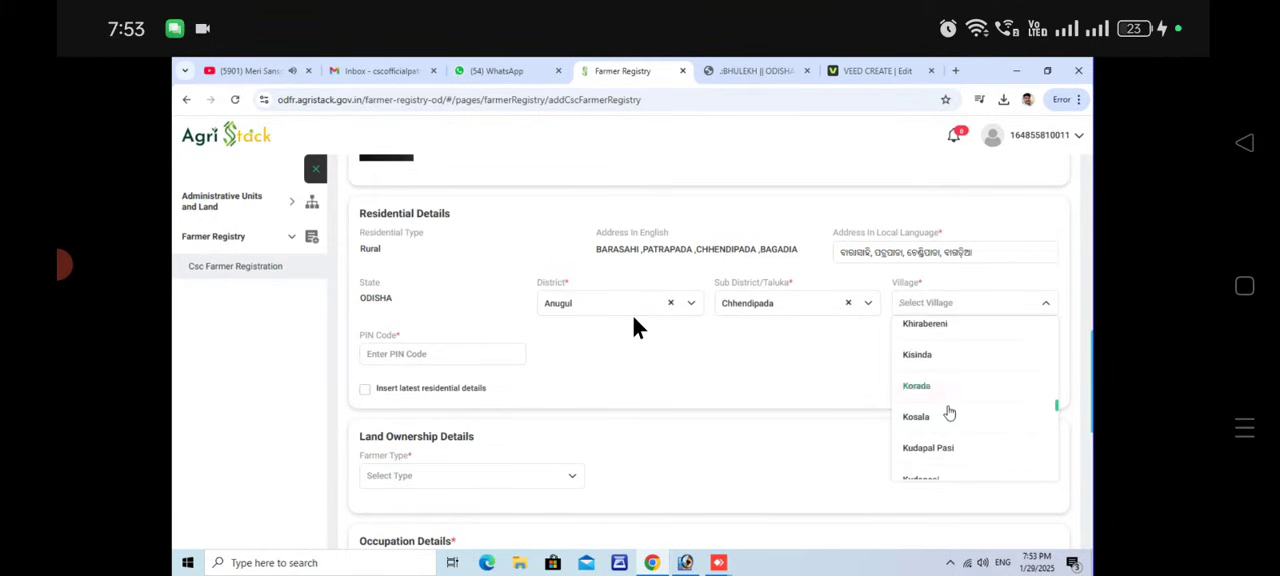
{"action": "scroll", "coordinate": [949, 413], "scroll_direction": "down", "scroll_amount": 8}
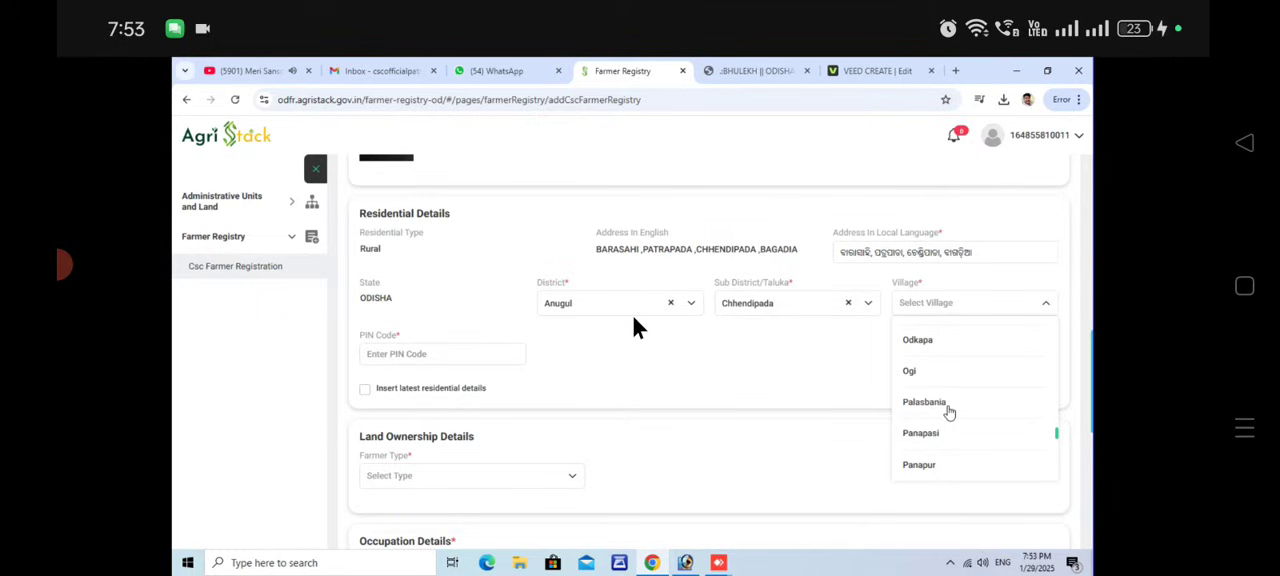
{"action": "scroll", "coordinate": [949, 413], "scroll_direction": "down", "scroll_amount": 5}
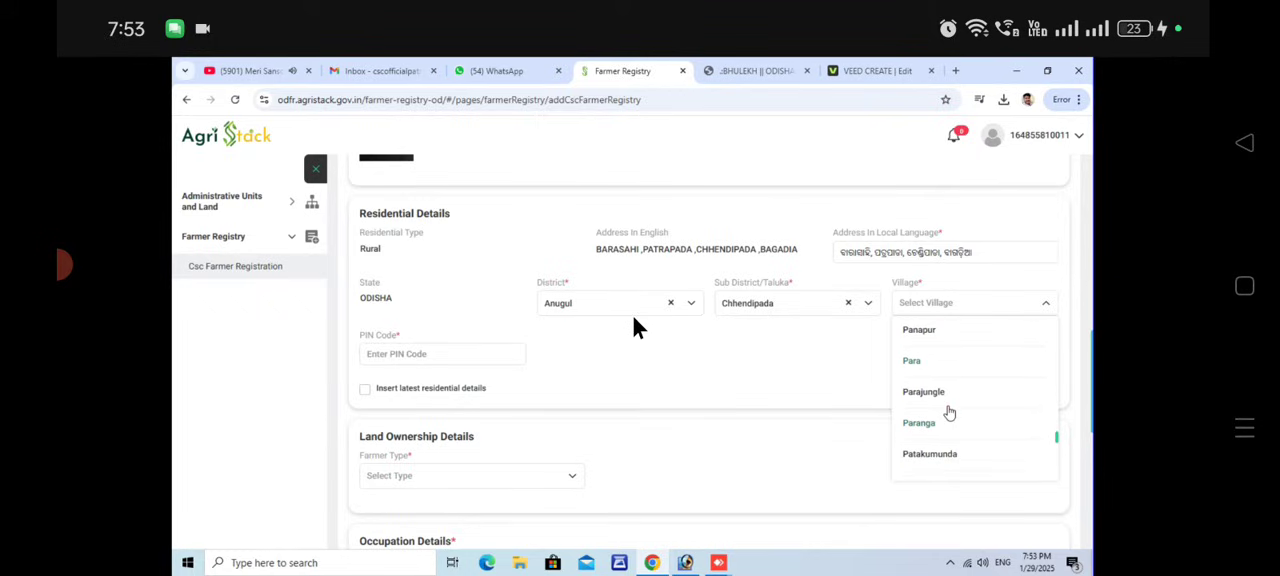
{"action": "left_click", "coordinate": [940, 384]}
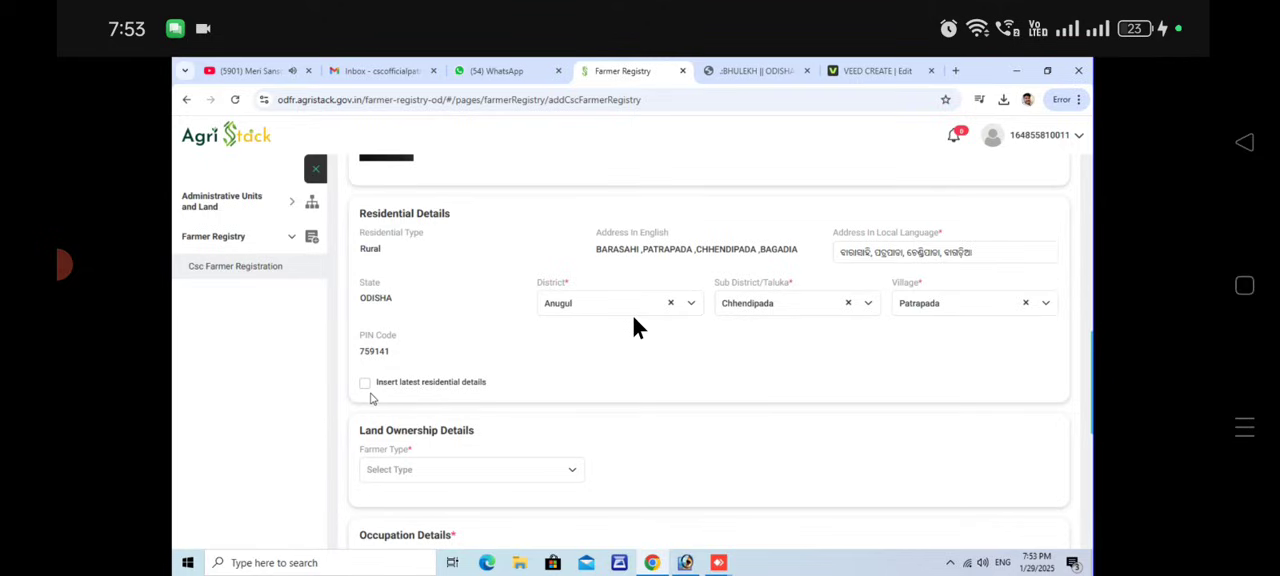
Set the farmer type to Owner in the Land Ownership Details.
{"action": "scroll", "coordinate": [553, 418], "scroll_direction": "down", "scroll_amount": 1}
{"action": "left_click", "coordinate": [552, 338]}
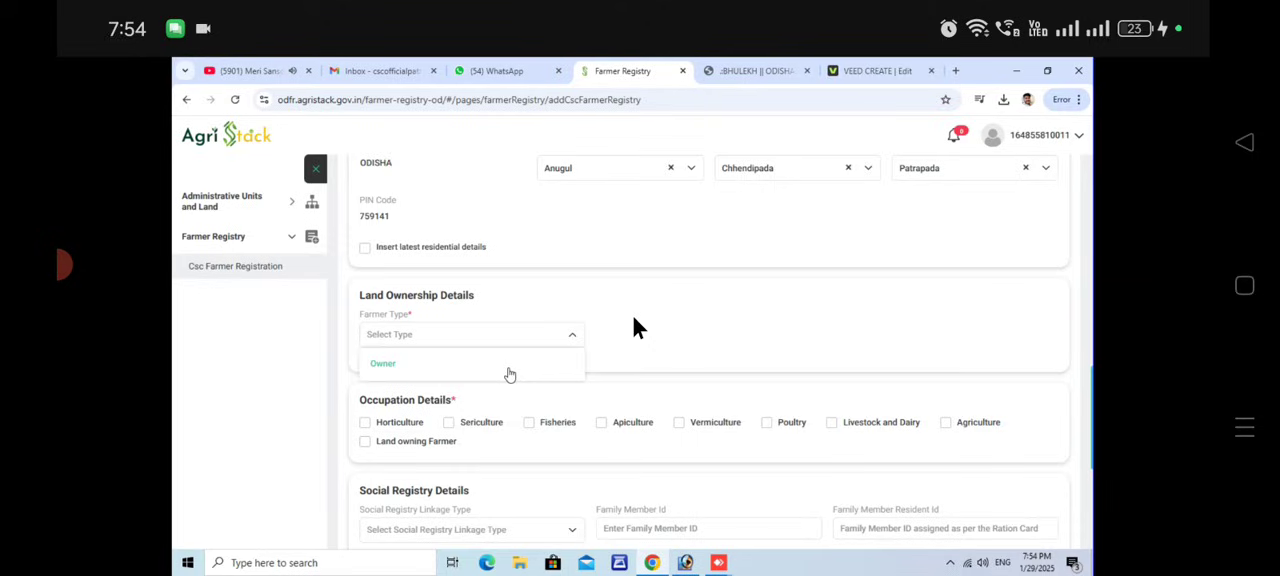
{"action": "left_click", "coordinate": [509, 364]}
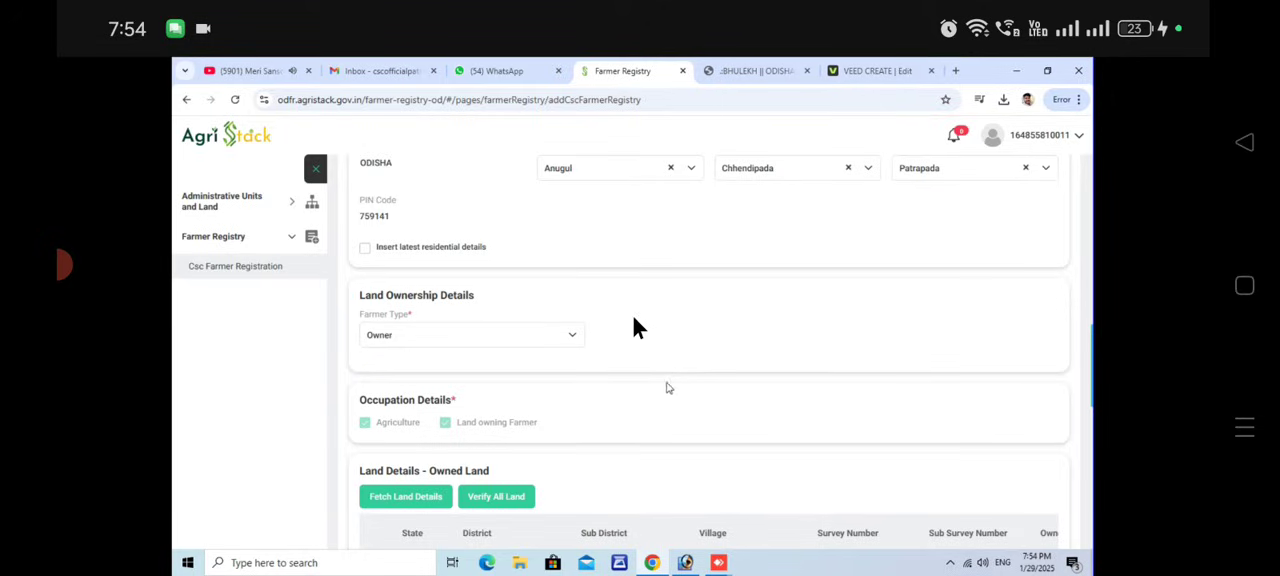
Start fetching the owned land details, choosing district ANUGUL and sub-district Chhendipada.
{"action": "scroll", "coordinate": [668, 389], "scroll_direction": "down", "scroll_amount": 2}
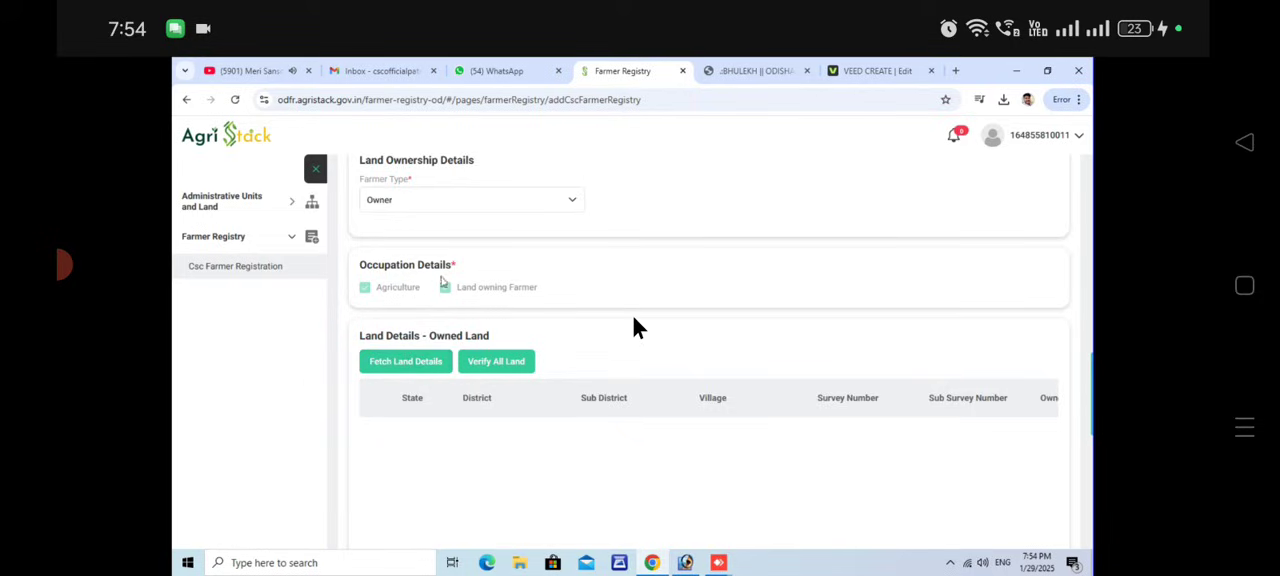
{"action": "left_click", "coordinate": [420, 370]}
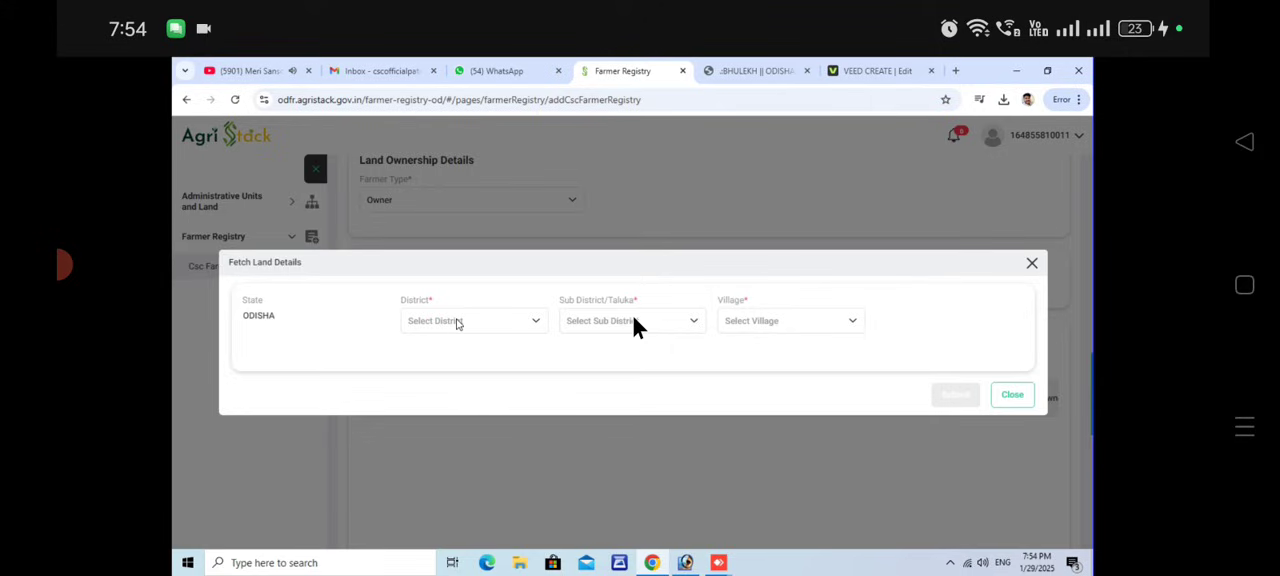
{"action": "left_click", "coordinate": [508, 320]}
{"action": "left_click", "coordinate": [470, 362]}
{"action": "left_click", "coordinate": [640, 326]}
{"action": "left_click", "coordinate": [614, 460]}
Choose the village Patrapada-404456 for fetching the owned land details.
{"action": "left_click", "coordinate": [776, 320]}
{"action": "scroll", "coordinate": [777, 440], "scroll_direction": "down", "scroll_amount": 5}
{"action": "scroll", "coordinate": [777, 466], "scroll_direction": "down", "scroll_amount": 8}
{"action": "scroll", "coordinate": [778, 466], "scroll_direction": "down", "scroll_amount": 10}
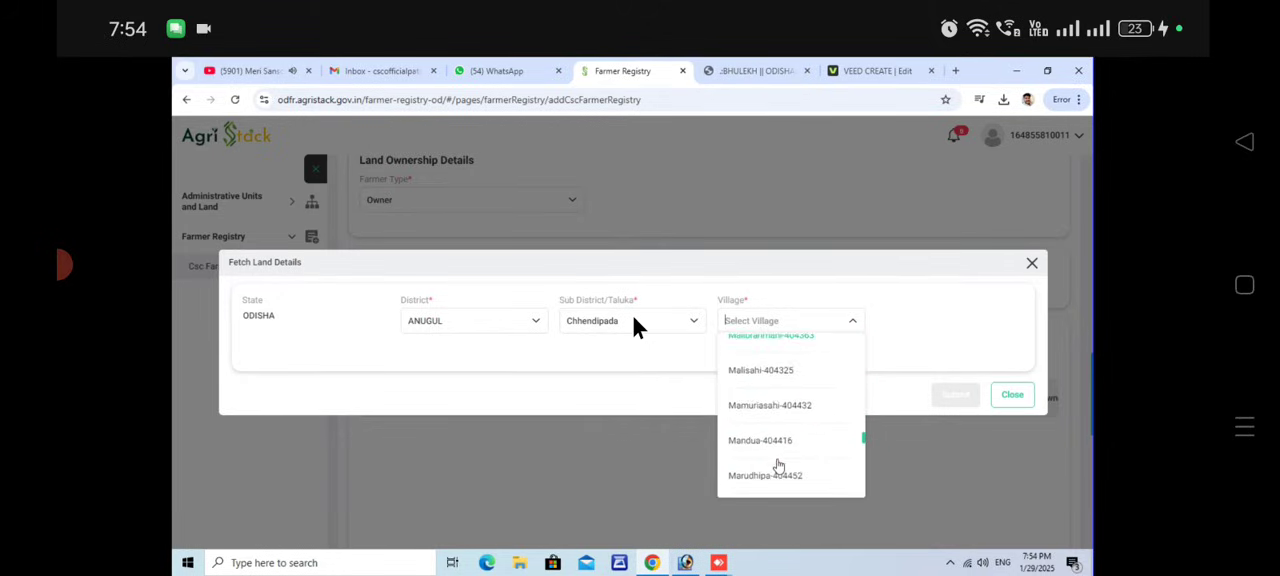
{"action": "scroll", "coordinate": [778, 466], "scroll_direction": "down", "scroll_amount": 10}
{"action": "scroll", "coordinate": [778, 466], "scroll_direction": "down", "scroll_amount": 3}
{"action": "left_click", "coordinate": [778, 466]}
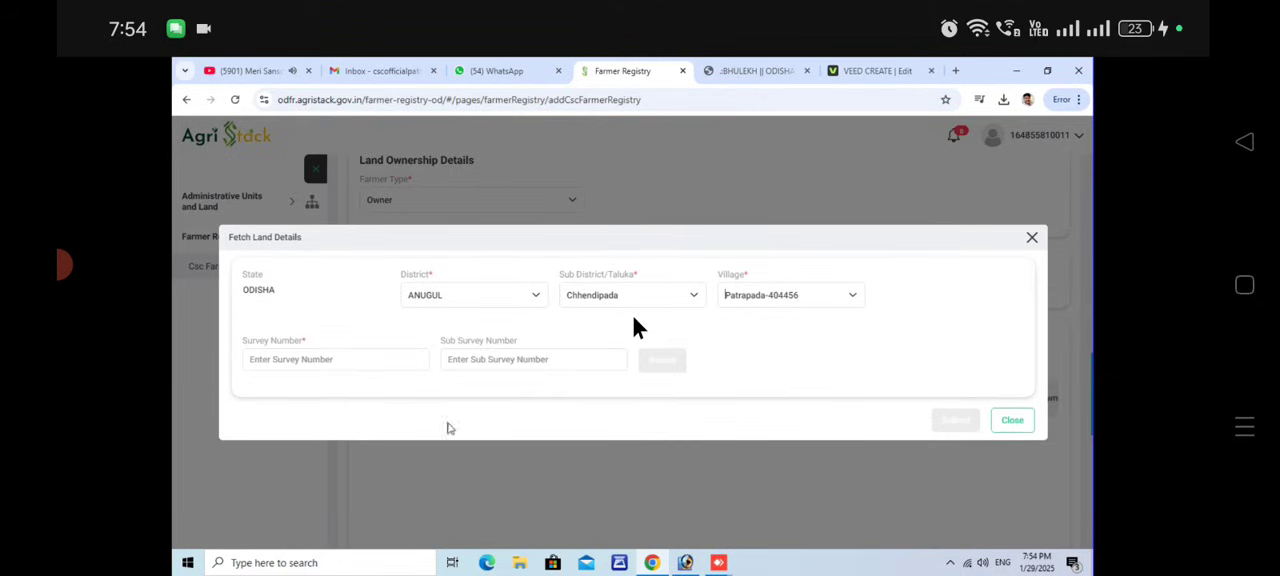
Look up the plot number in the Bhulekh land record and enter 816 as the survey number in the Farmer Registry.
{"action": "left_click", "coordinate": [389, 360]}
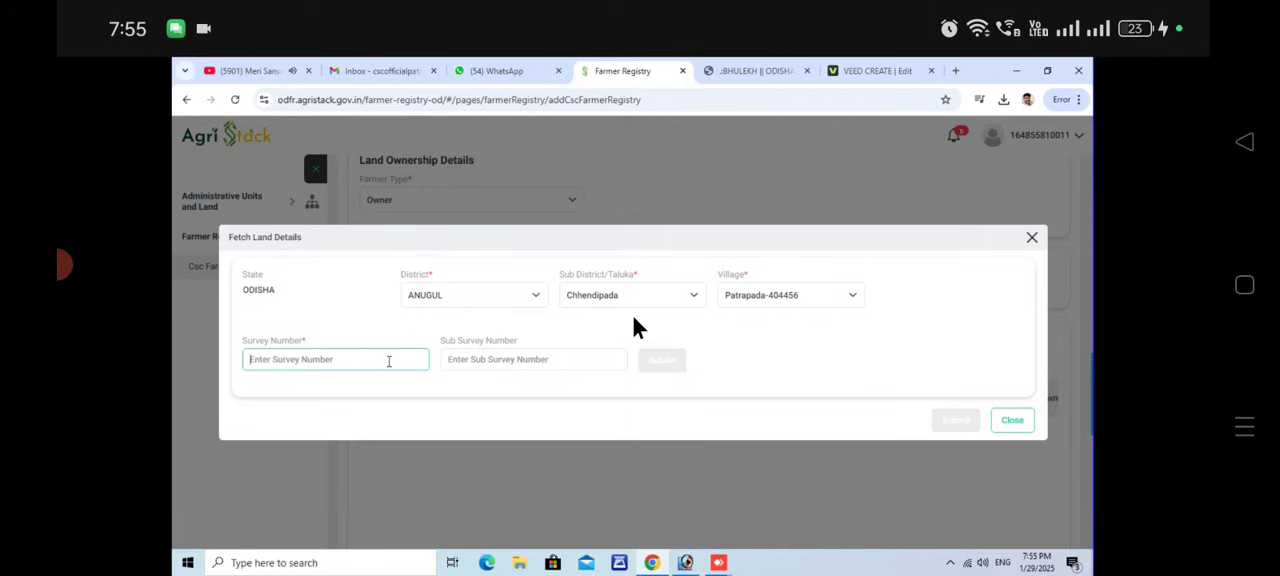
{"action": "left_click", "coordinate": [745, 75]}
{"action": "scroll", "coordinate": [412, 476], "scroll_direction": "up", "scroll_amount": 10}
{"action": "scroll", "coordinate": [510, 430], "scroll_direction": "down", "scroll_amount": 5}
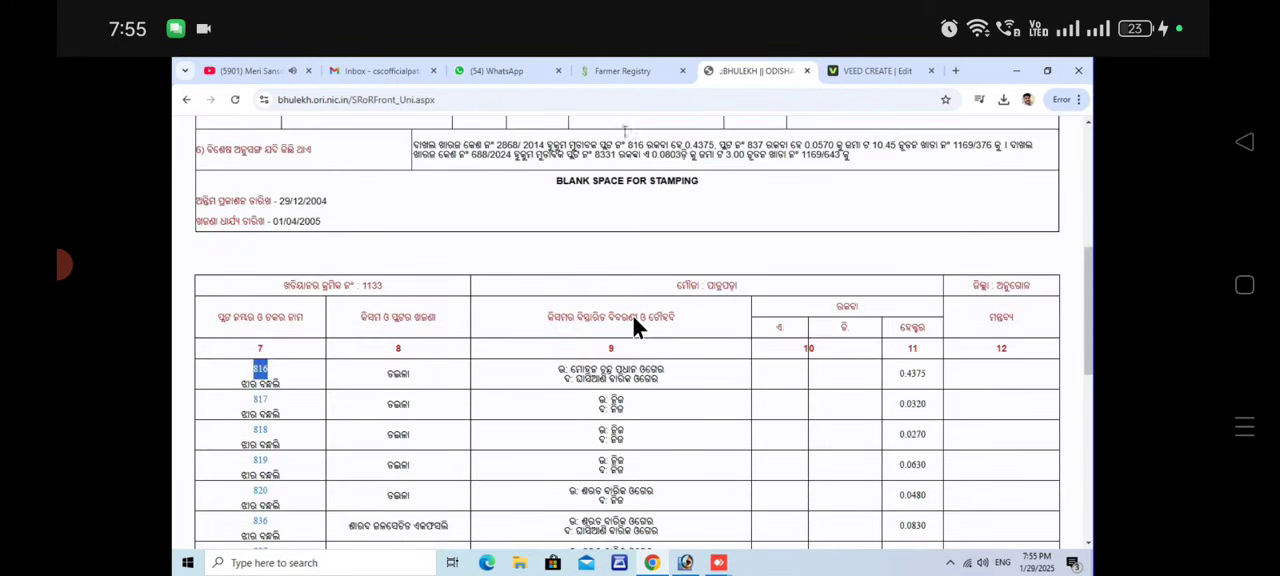
{"action": "left_click", "coordinate": [623, 70]}
{"action": "left_click", "coordinate": [366, 362]}
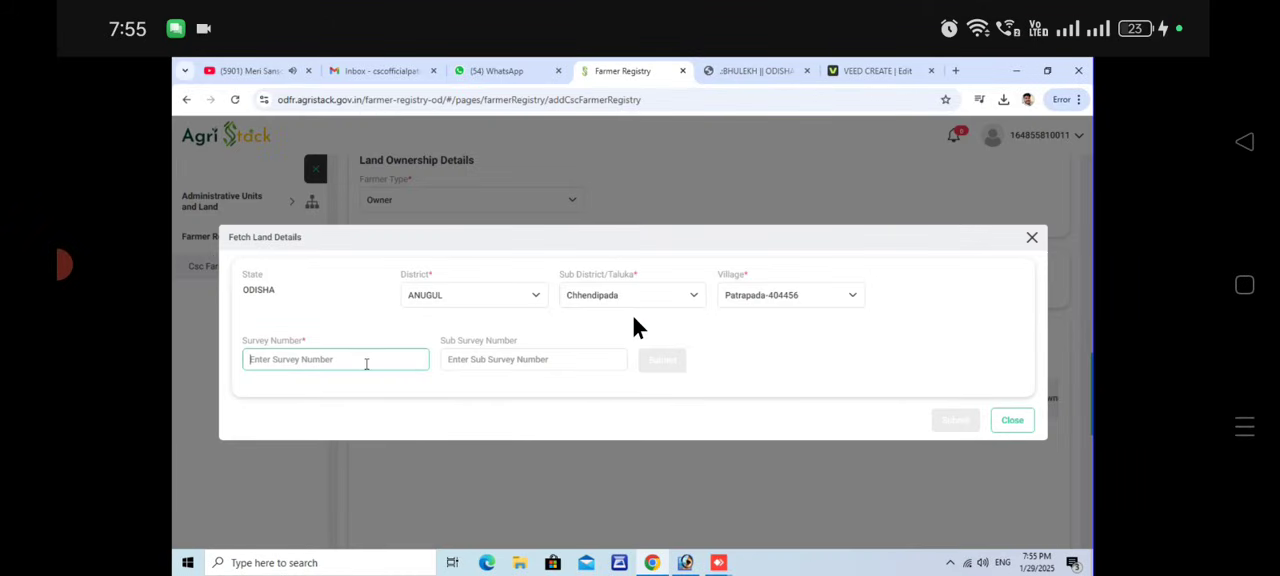
{"action": "type", "text": "816"}
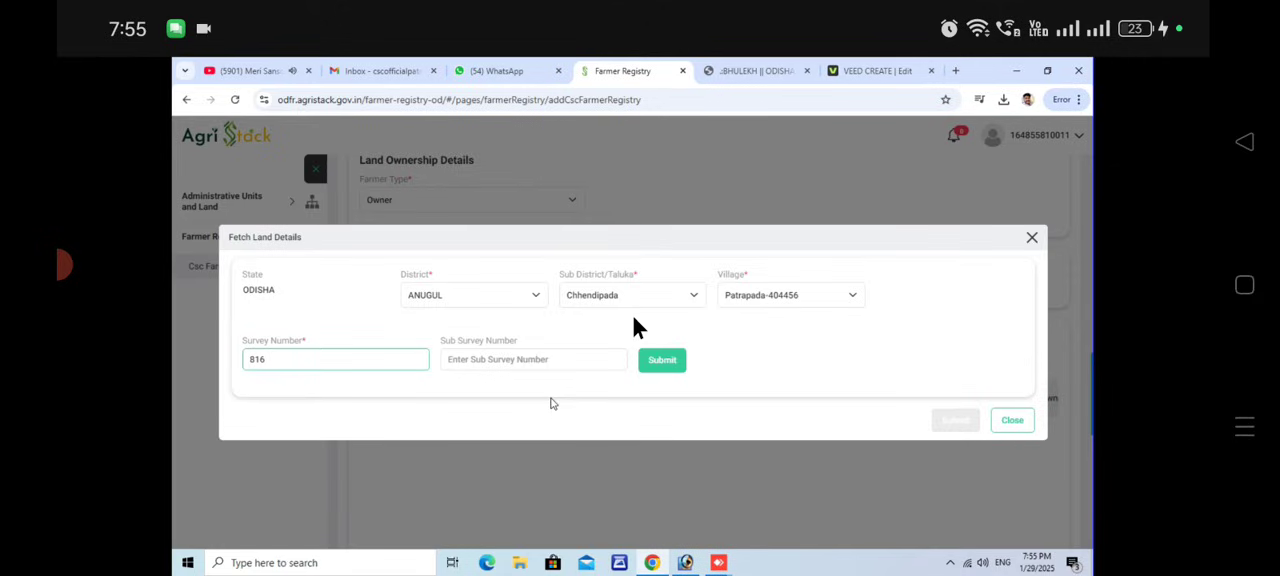
Submit the survey number and select the last listed owner and identifier name.
{"action": "left_click", "coordinate": [682, 364]}
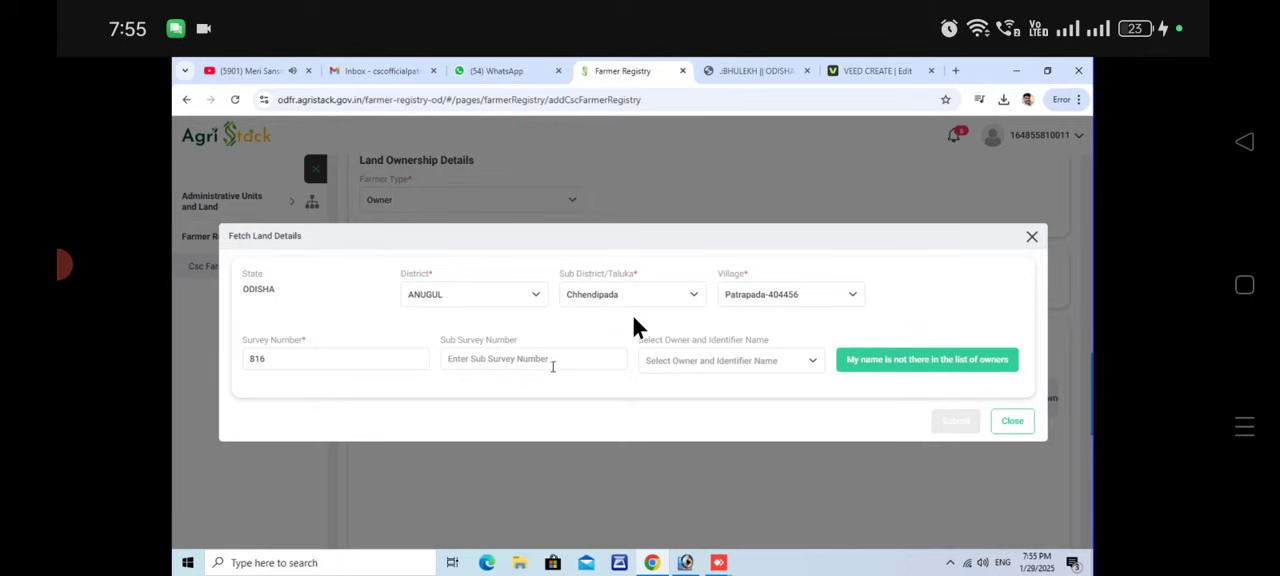
{"action": "left_click", "coordinate": [785, 366]}
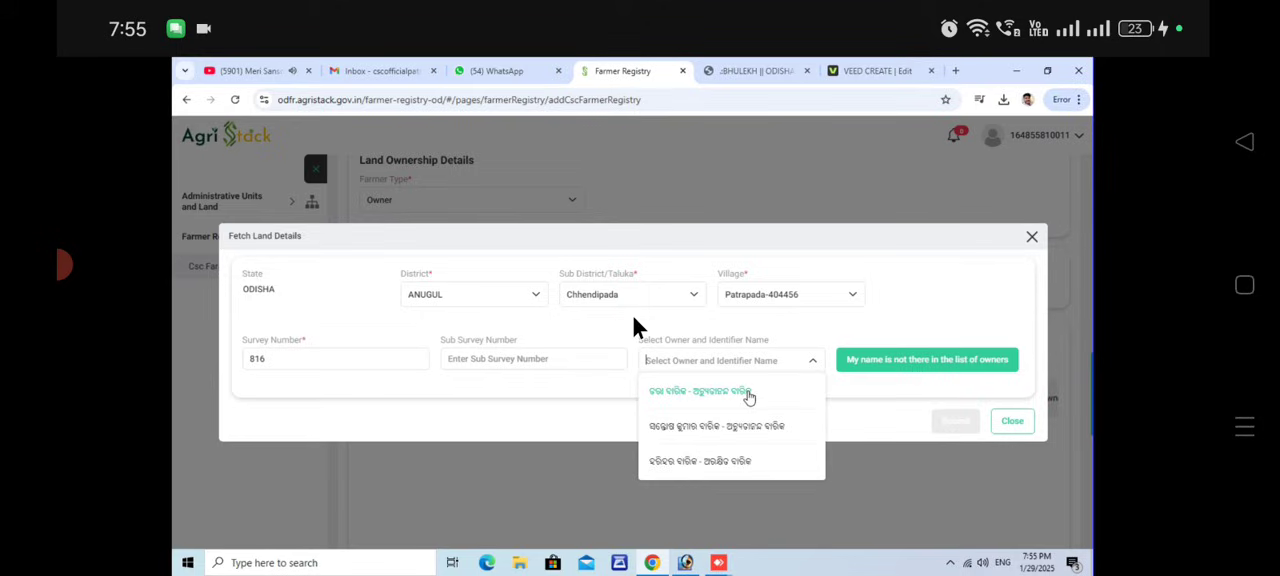
{"action": "left_click", "coordinate": [684, 462]}
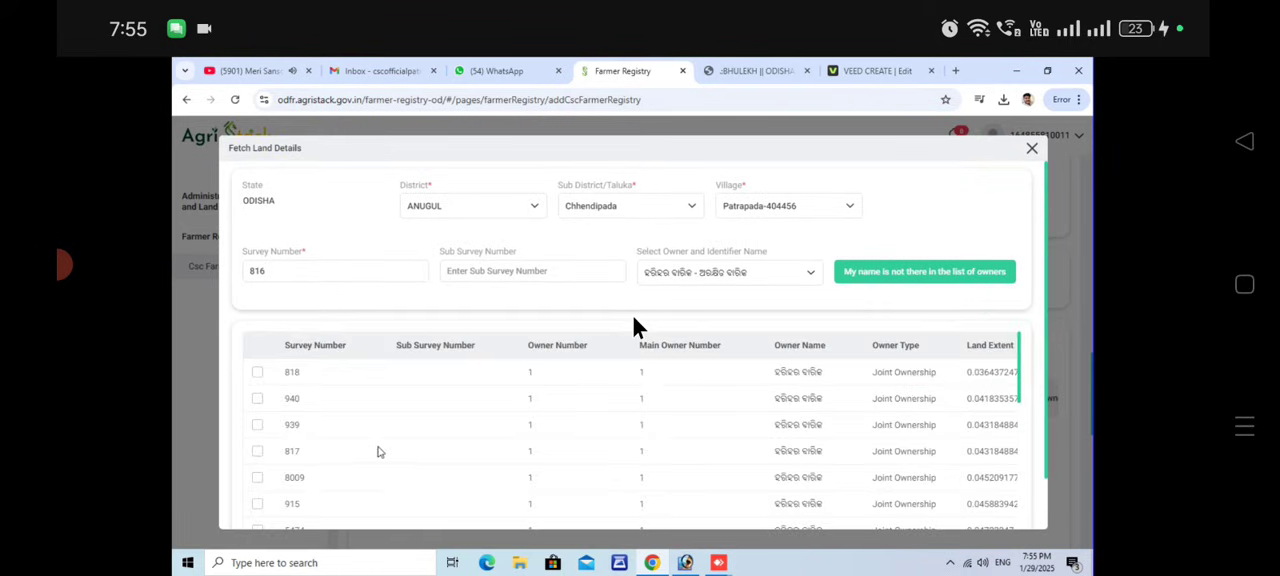
Select the land parcels with survey numbers 818, 940, 939 and 817 and submit them as owned land.
{"action": "scroll", "coordinate": [715, 380], "scroll_direction": "down", "scroll_amount": 3}
{"action": "scroll", "coordinate": [725, 405], "scroll_direction": "down", "scroll_amount": 5}
{"action": "scroll", "coordinate": [506, 454], "scroll_direction": "up", "scroll_amount": 6}
{"action": "scroll", "coordinate": [524, 308], "scroll_direction": "down", "scroll_amount": 1}
{"action": "left_click", "coordinate": [257, 313]}
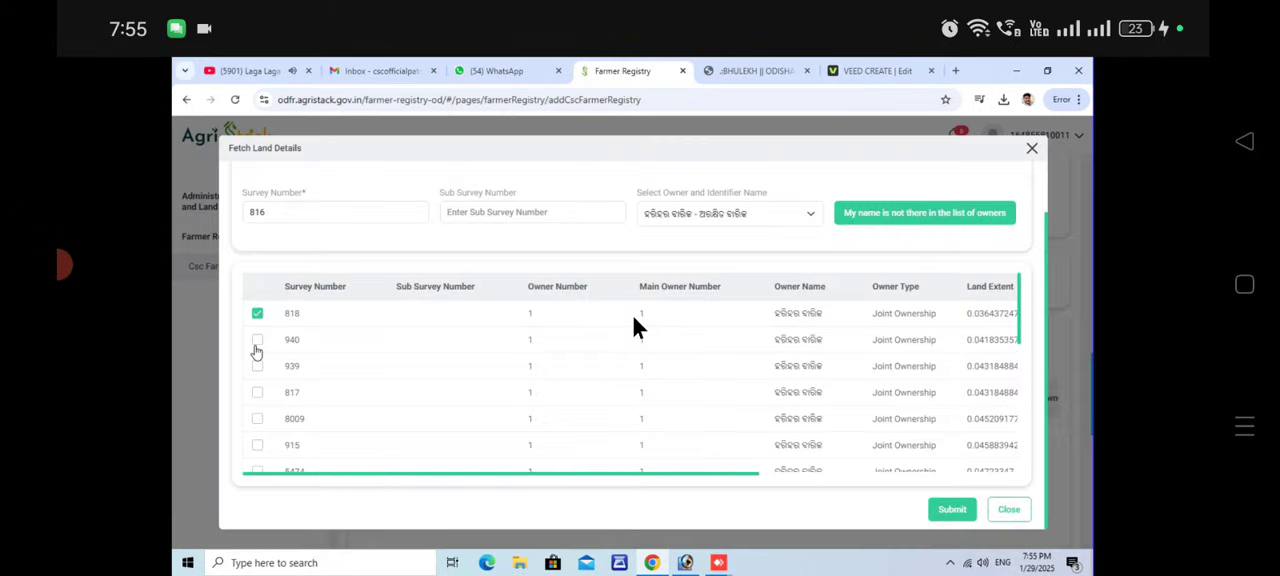
{"action": "left_click", "coordinate": [257, 341]}
{"action": "left_click", "coordinate": [258, 368]}
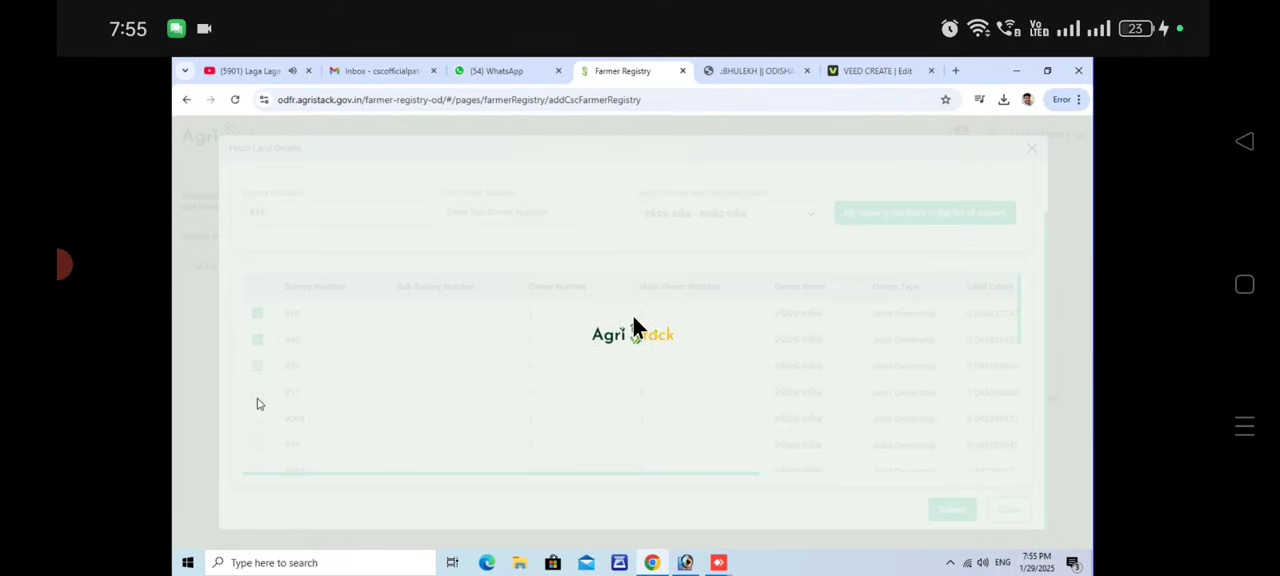
{"action": "left_click", "coordinate": [257, 393]}
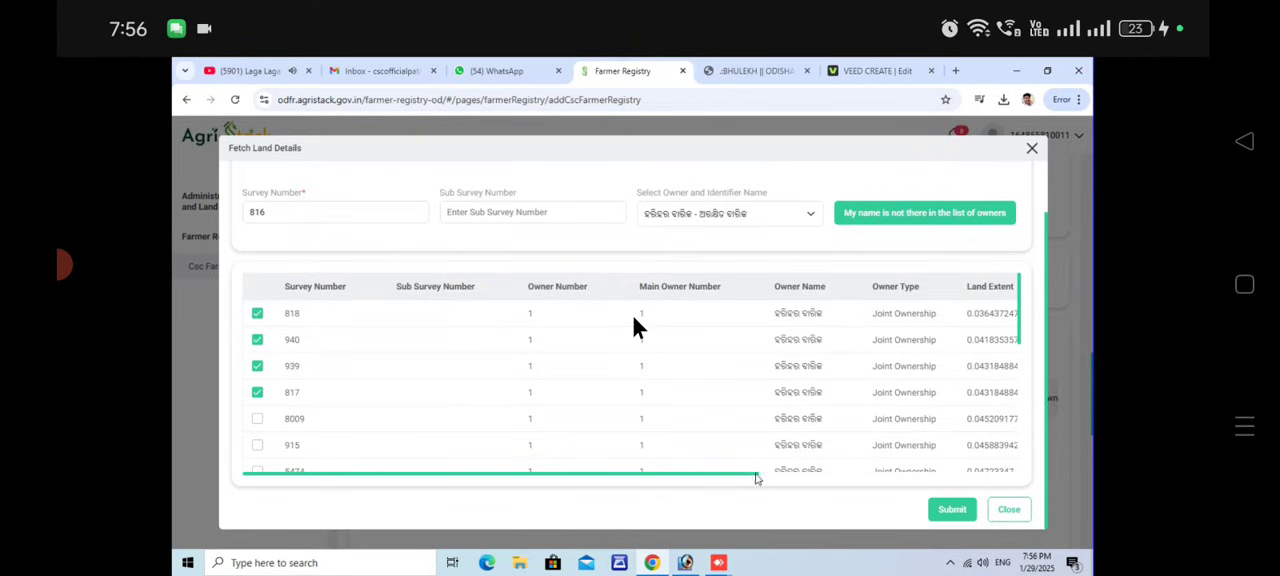
{"action": "left_click_drag", "start_coordinate": [756, 474], "coordinate": [596, 449]}
{"action": "left_click", "coordinate": [935, 510]}
Verify all the fetched owned land and check the owner name match score of each parcel.
{"action": "scroll", "coordinate": [605, 427], "scroll_direction": "down", "scroll_amount": 2}
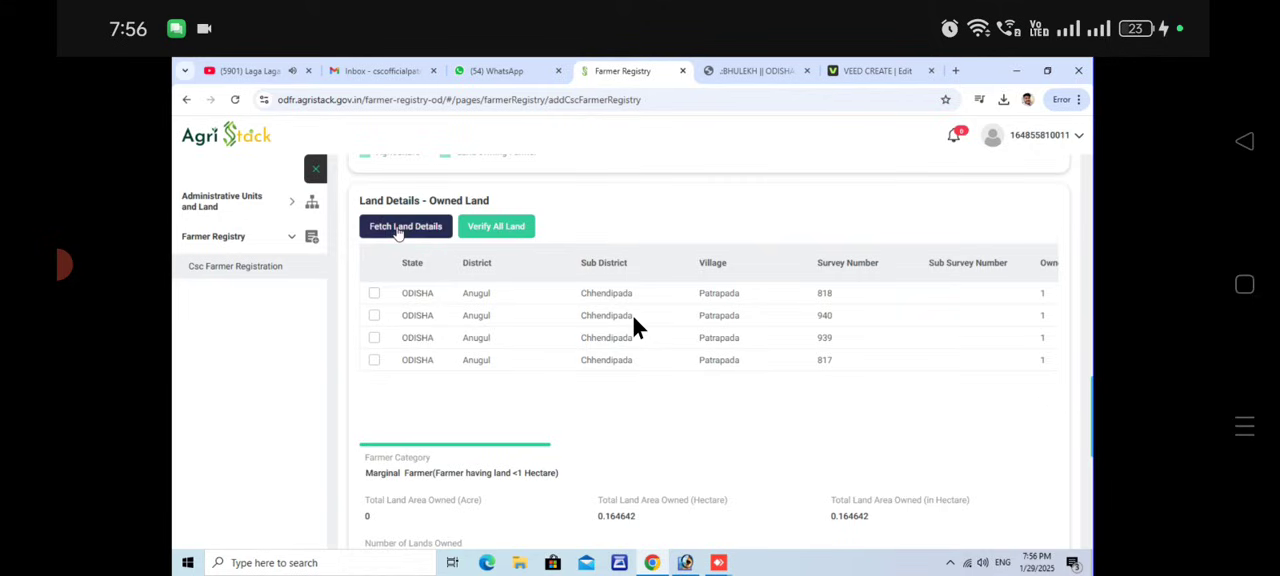
{"action": "left_click", "coordinate": [515, 229]}
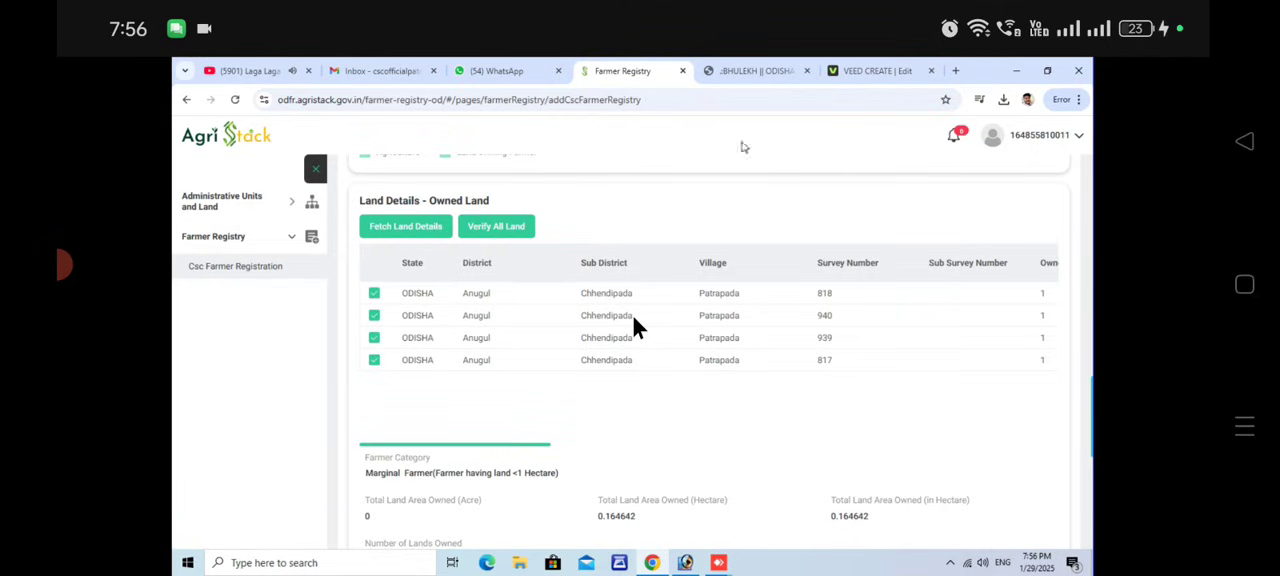
{"action": "left_click_drag", "start_coordinate": [597, 450], "coordinate": [422, 400]}
{"action": "left_click_drag", "start_coordinate": [510, 412], "coordinate": [986, 370]}
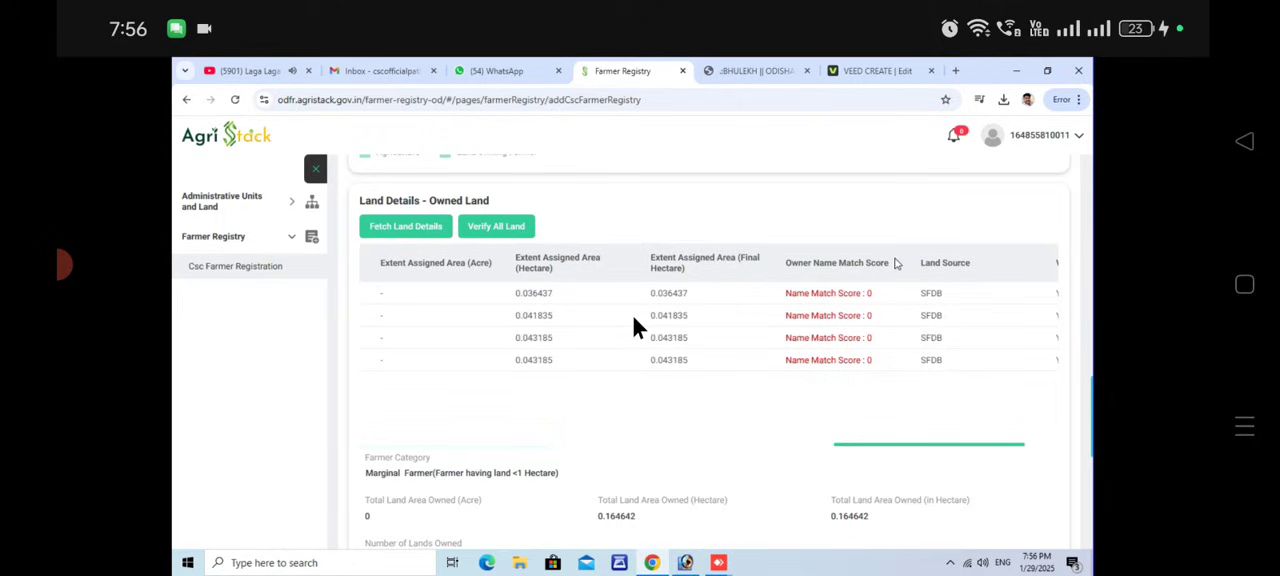
Compare the farmer and identifier name match scores in Farmer Details with the owner name match scores of the owned land.
{"action": "scroll", "coordinate": [731, 446], "scroll_direction": "up", "scroll_amount": 10}
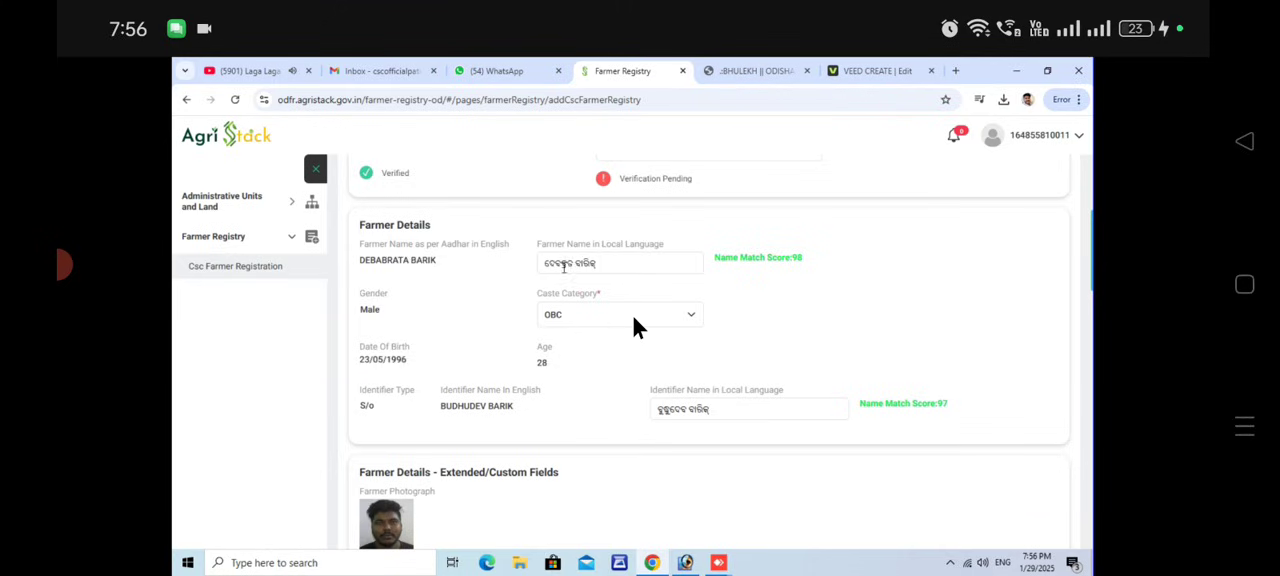
{"action": "scroll", "coordinate": [477, 297], "scroll_direction": "up", "scroll_amount": 1}
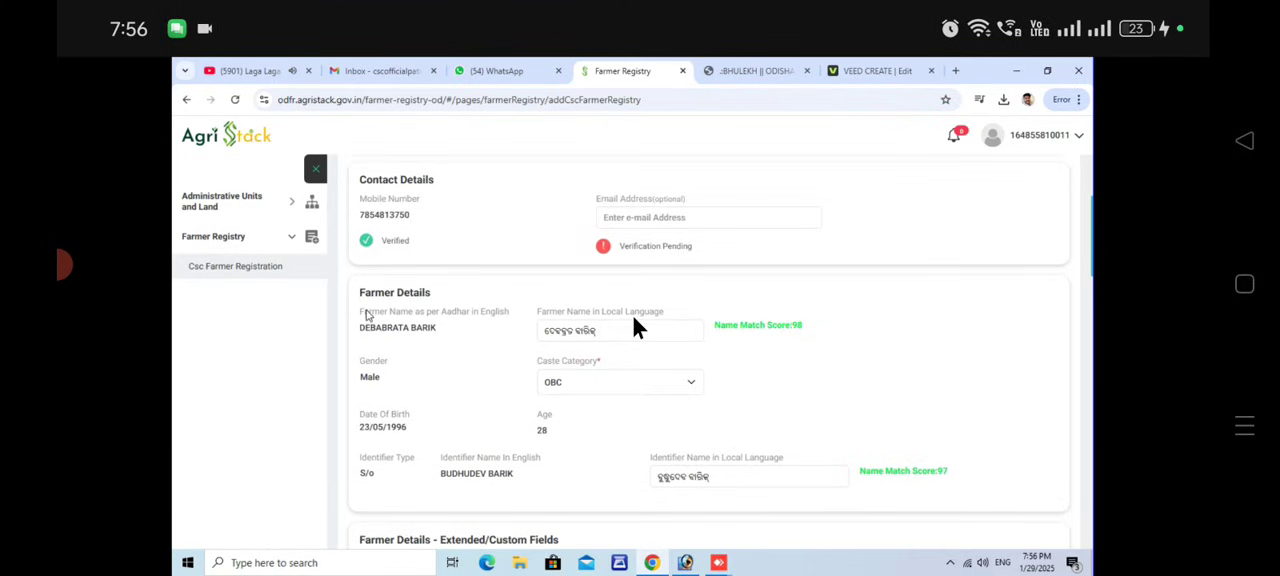
{"action": "scroll", "coordinate": [694, 419], "scroll_direction": "down", "scroll_amount": 12}
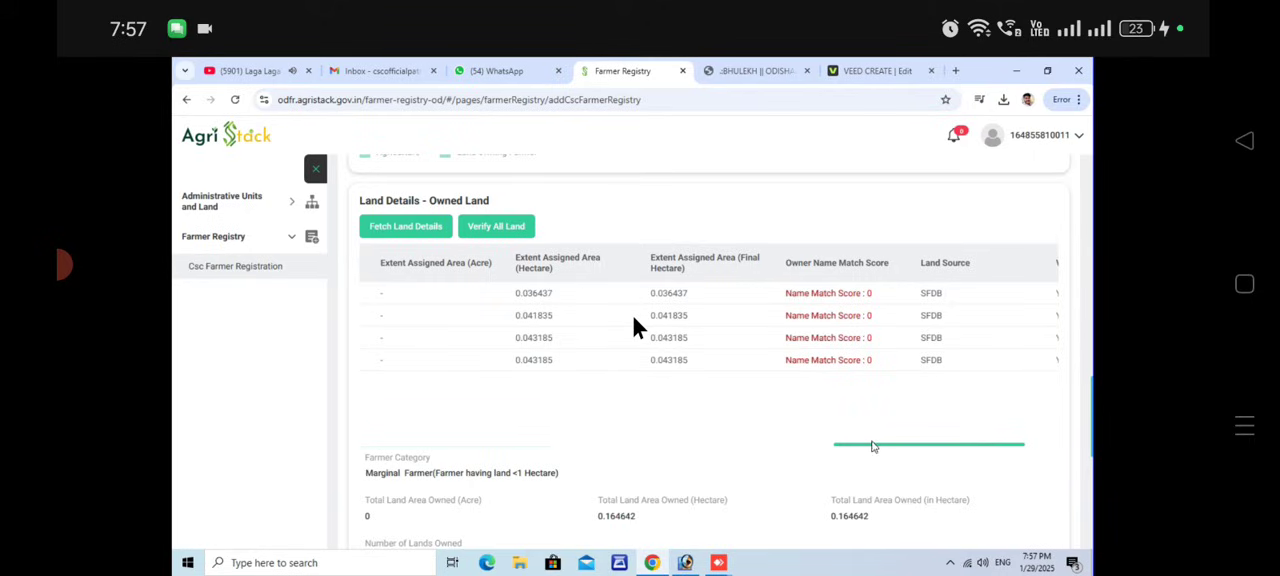
{"action": "left_click_drag", "start_coordinate": [873, 448], "coordinate": [387, 446]}
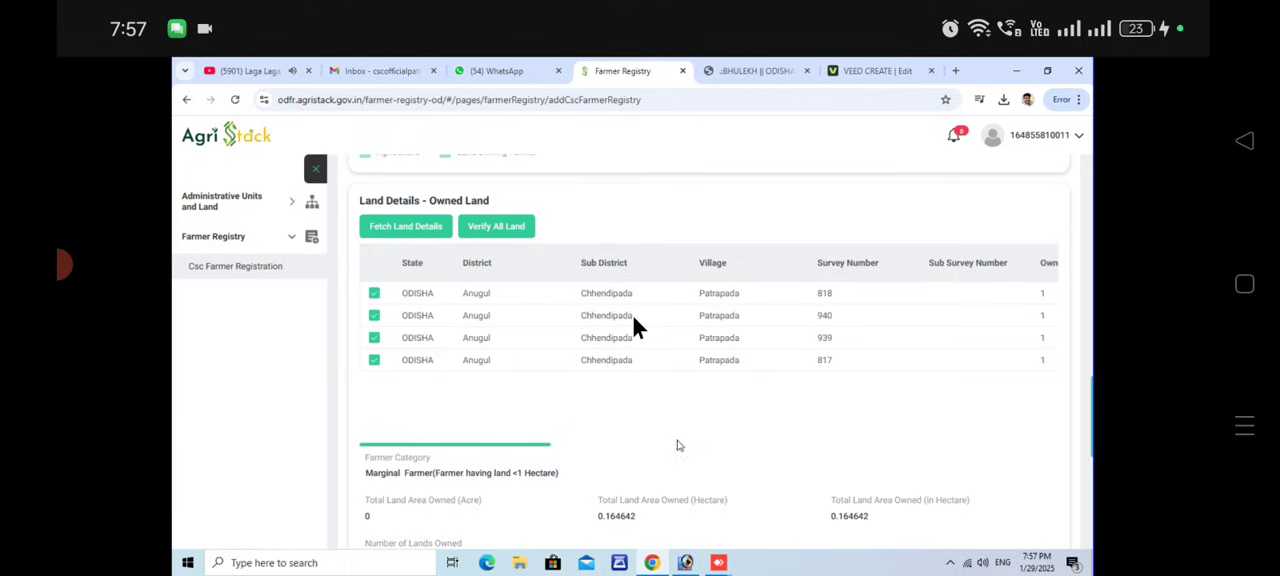
{"action": "left_click_drag", "start_coordinate": [552, 448], "coordinate": [500, 444]}
{"action": "scroll", "coordinate": [600, 330], "scroll_direction": "down", "scroll_amount": 3}
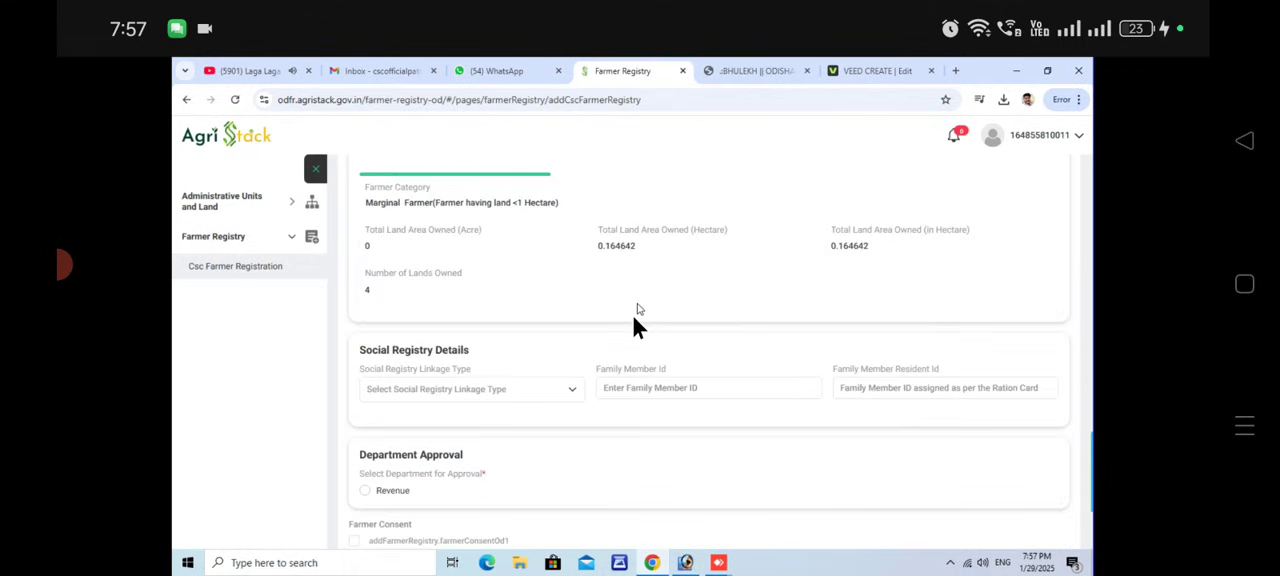
{"action": "scroll", "coordinate": [604, 323], "scroll_direction": "up", "scroll_amount": 3}
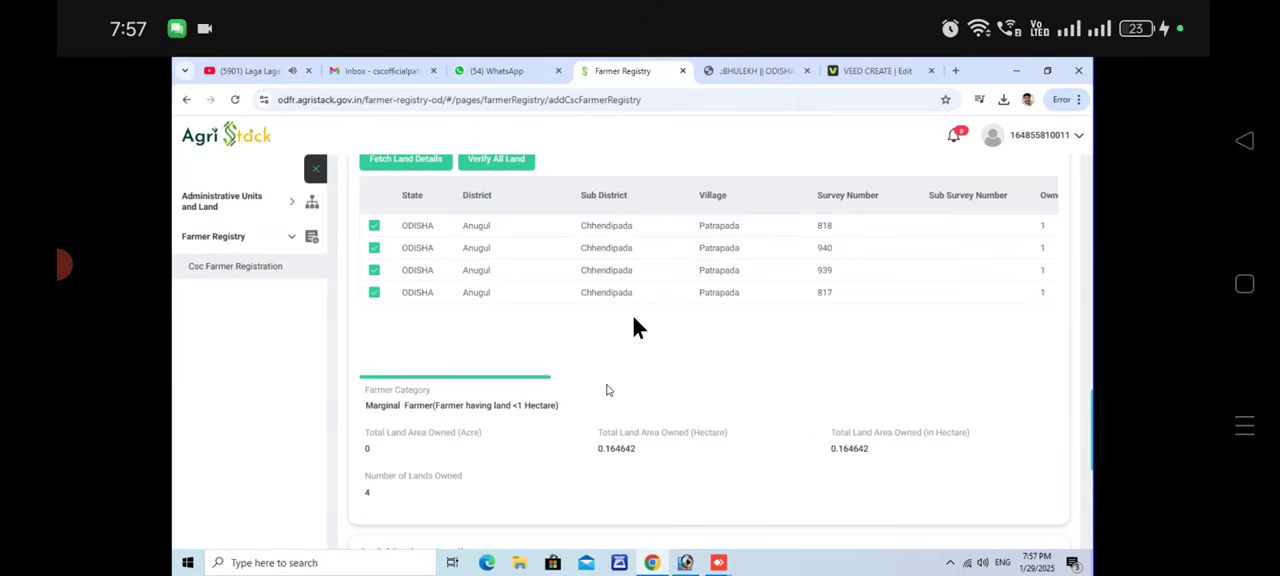
Set the social registry linkage type to PDS/Ration Card in the Social Registry Details.
{"action": "scroll", "coordinate": [610, 390], "scroll_direction": "down", "scroll_amount": 1}
{"action": "scroll", "coordinate": [489, 383], "scroll_direction": "down", "scroll_amount": 3}
{"action": "left_click", "coordinate": [480, 324]}
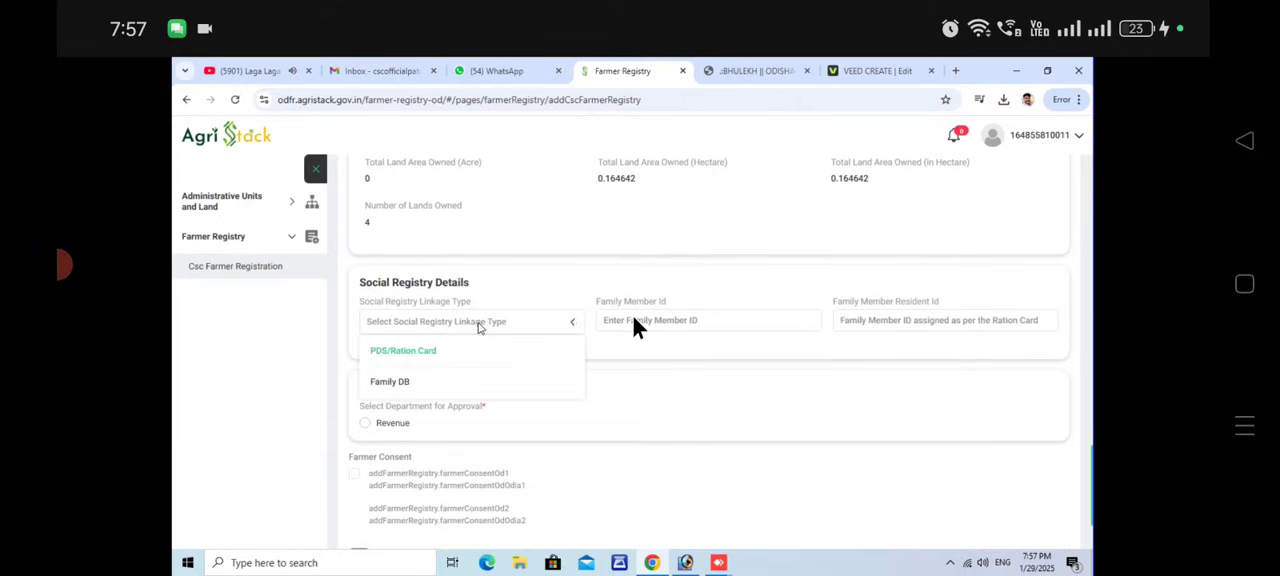
{"action": "left_click", "coordinate": [441, 352]}
{"action": "left_click", "coordinate": [676, 320]}
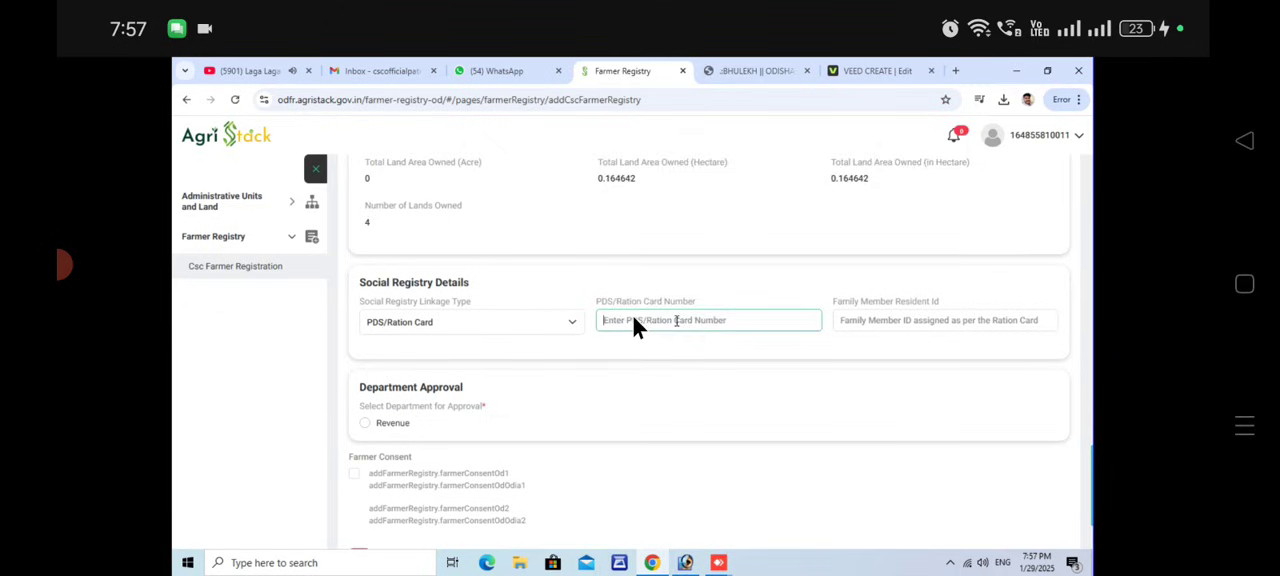
Select Revenue as the department for approval and accept both the farmer consent and the operator declaration.
{"action": "scroll", "coordinate": [705, 326], "scroll_direction": "down", "scroll_amount": 1}
{"action": "left_click", "coordinate": [364, 344]}
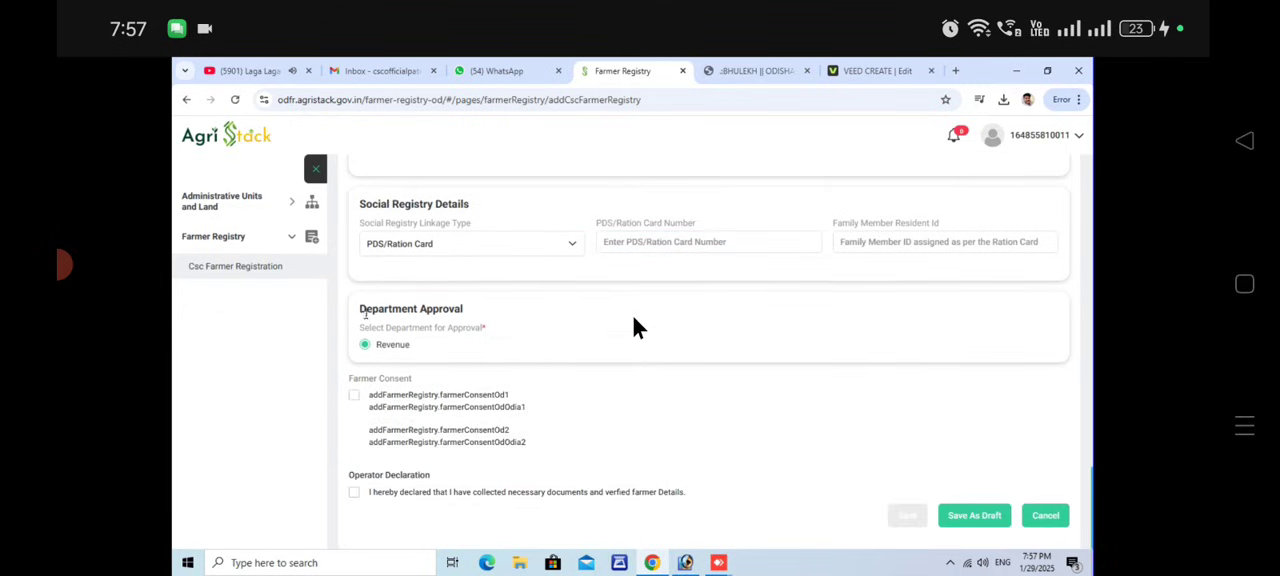
{"action": "left_click", "coordinate": [354, 397]}
{"action": "left_click", "coordinate": [355, 494]}
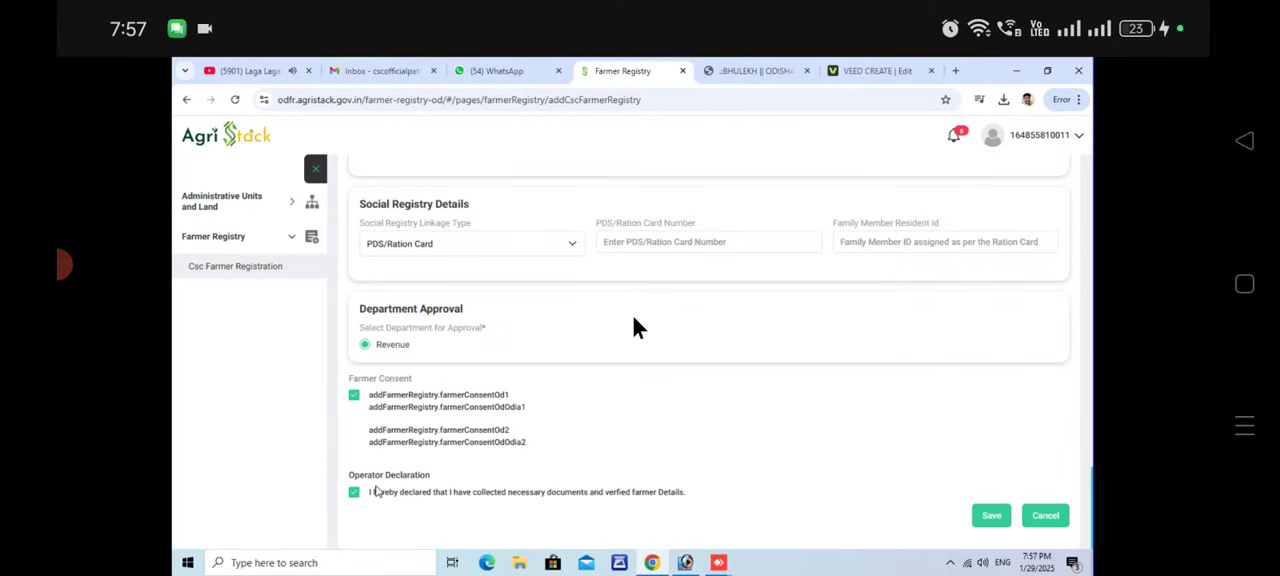
Try to save the farmer registration and read the warning text.
{"action": "left_click", "coordinate": [991, 515]}
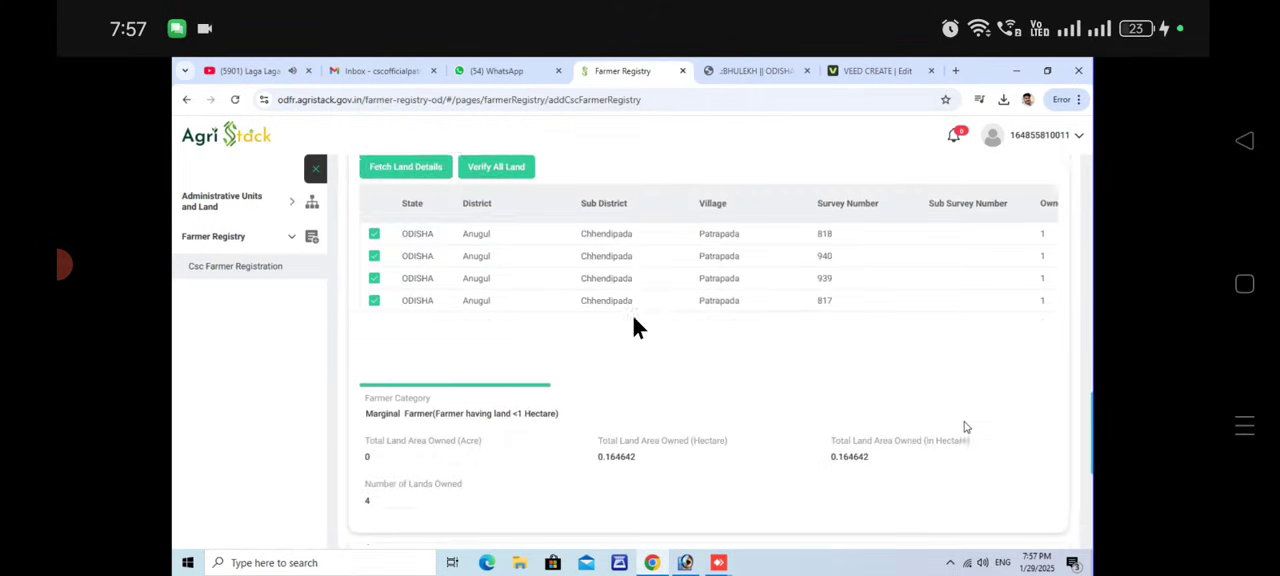
{"action": "scroll", "coordinate": [966, 427], "scroll_direction": "up", "scroll_amount": 9}
{"action": "scroll", "coordinate": [966, 428], "scroll_direction": "down", "scroll_amount": 5}
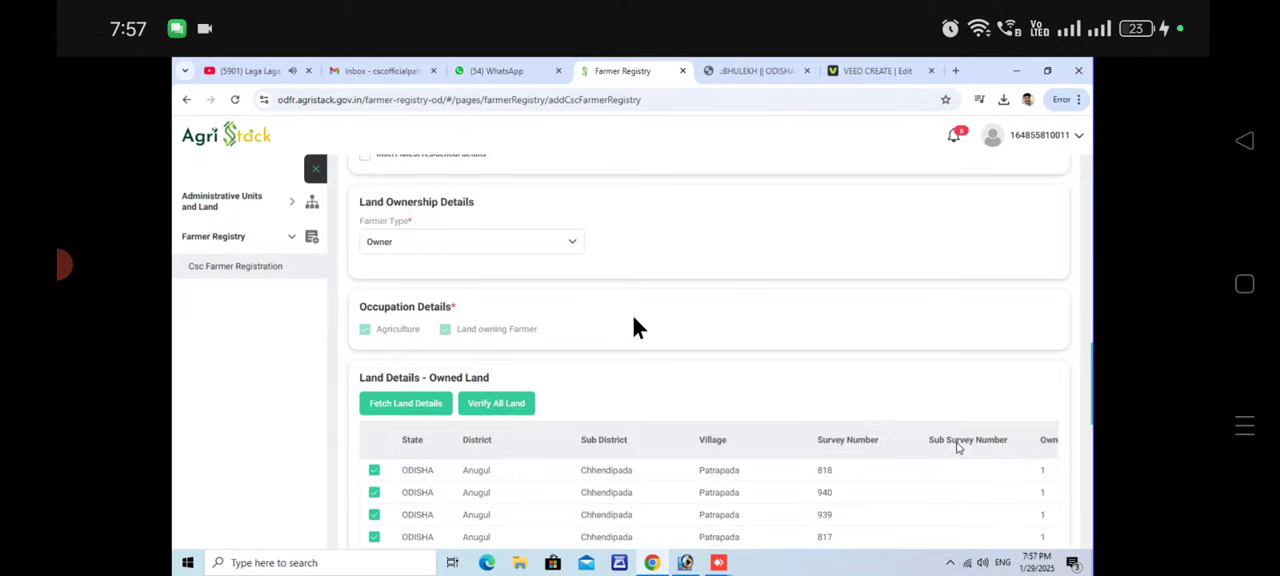
{"action": "scroll", "coordinate": [956, 447], "scroll_direction": "down", "scroll_amount": 10}
{"action": "left_click", "coordinate": [991, 515]}
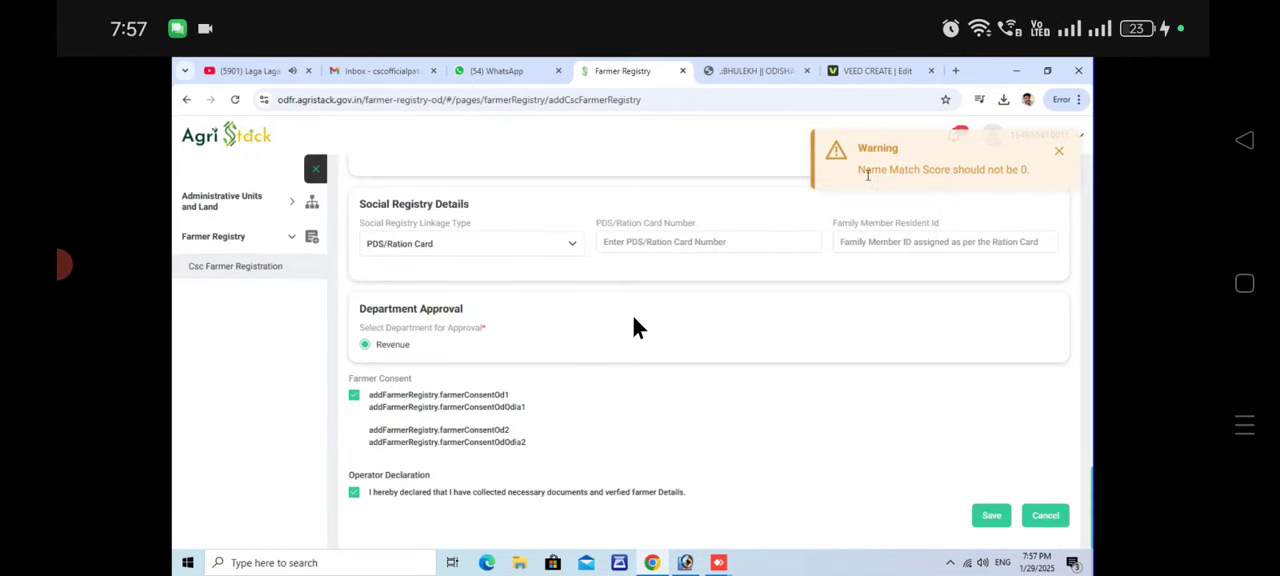
{"action": "left_click_drag", "start_coordinate": [862, 175], "coordinate": [1022, 167]}
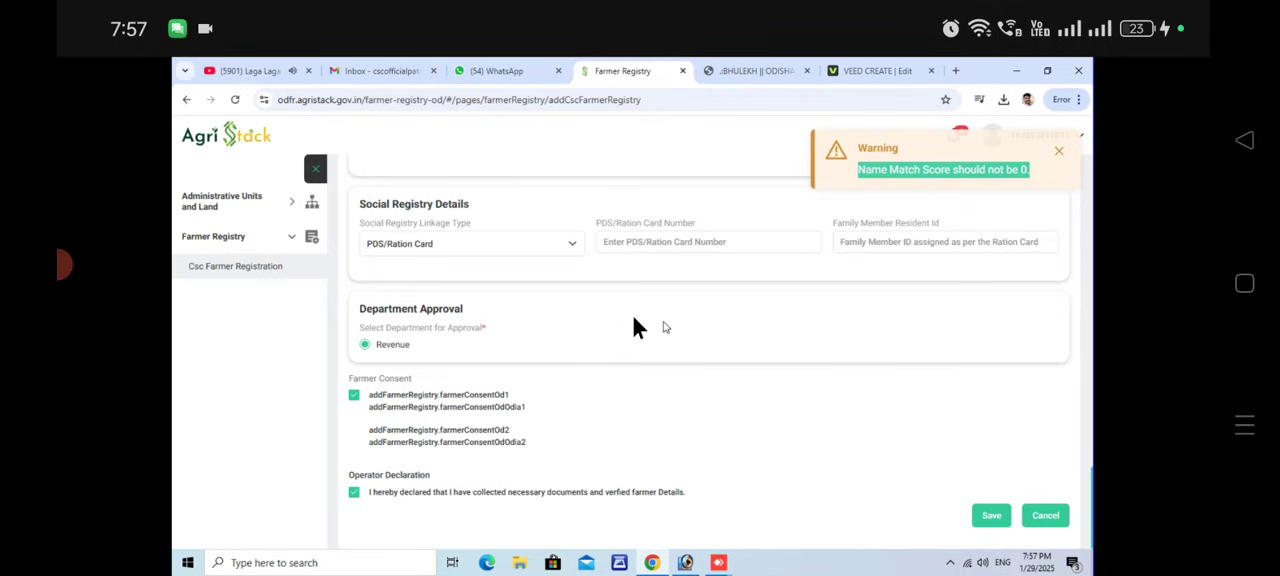
Review the name match scores for the farmer name and identifier name in the Farmer Details section.
{"action": "scroll", "coordinate": [664, 327], "scroll_direction": "up", "scroll_amount": 10}
{"action": "scroll", "coordinate": [663, 327], "scroll_direction": "up", "scroll_amount": 5}
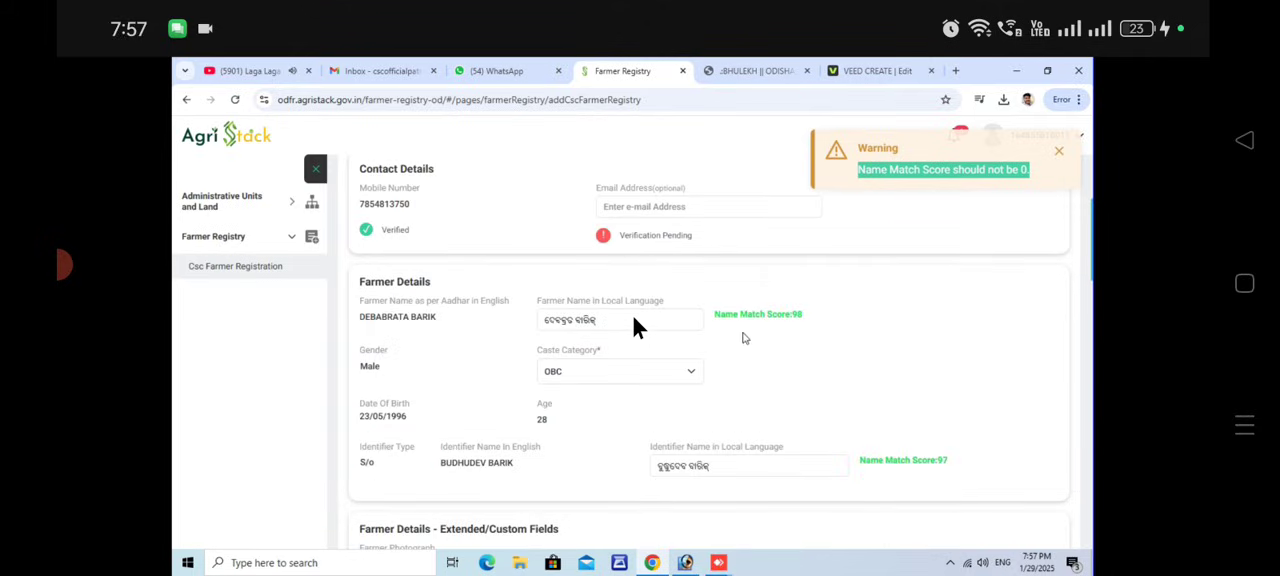
{"action": "scroll", "coordinate": [638, 327], "scroll_direction": "down", "scroll_amount": 1}
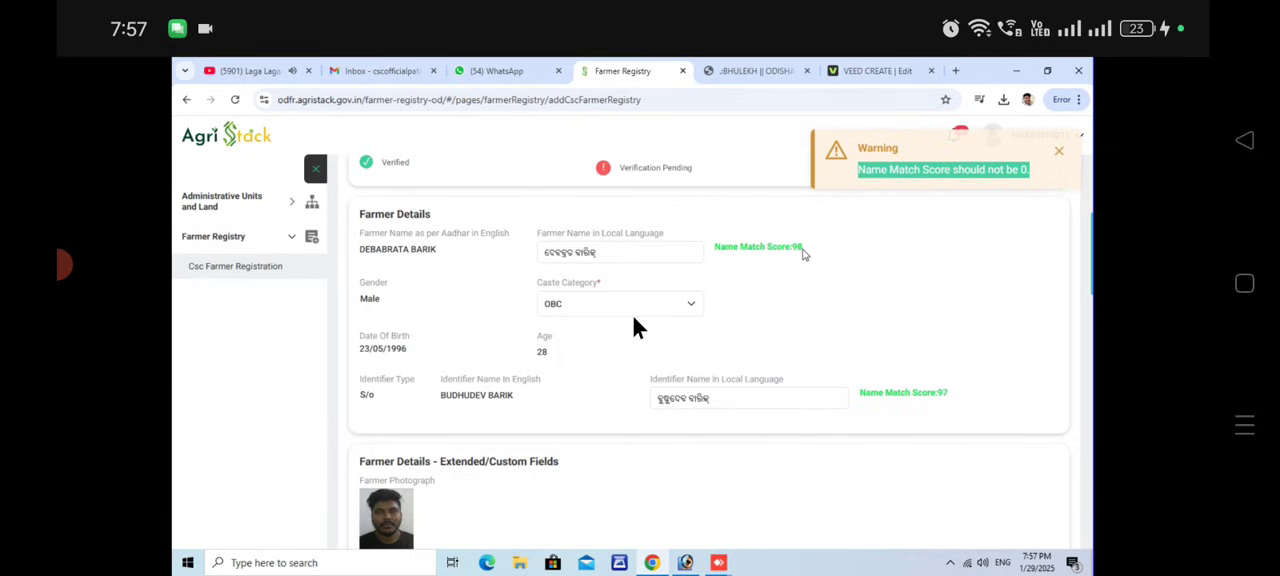
{"action": "scroll", "coordinate": [783, 408], "scroll_direction": "down", "scroll_amount": 3}
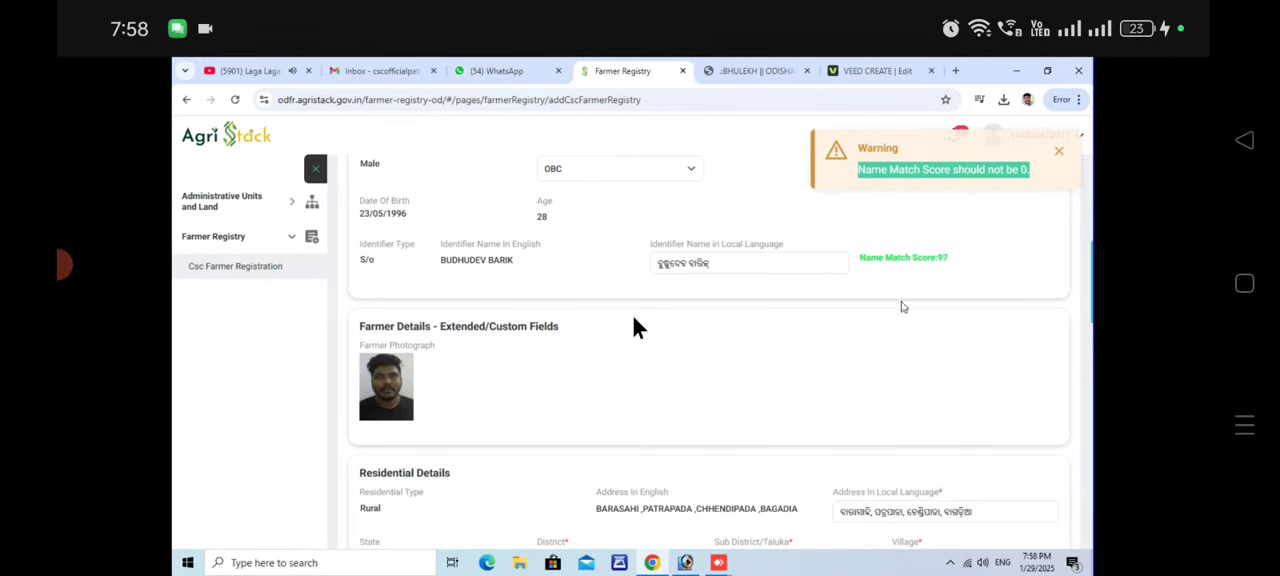
{"action": "scroll", "coordinate": [790, 380], "scroll_direction": "down", "scroll_amount": 5}
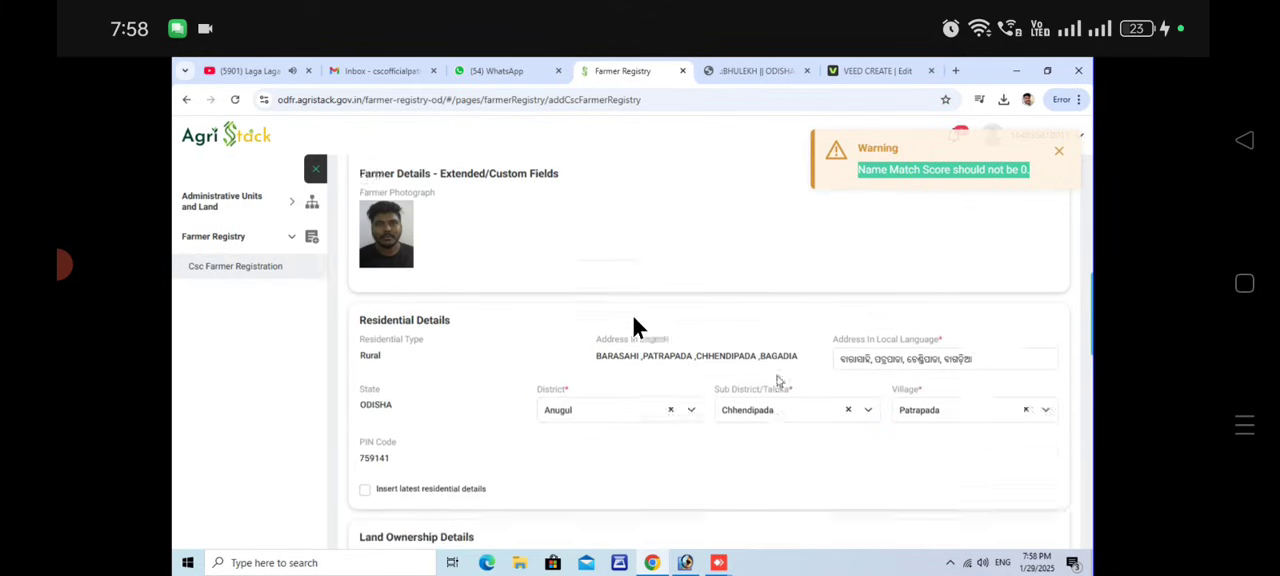
Examine the owner name match score of each survey number in the owned land details.
{"action": "scroll", "coordinate": [780, 384], "scroll_direction": "down", "scroll_amount": 3}
{"action": "left_click_drag", "start_coordinate": [538, 437], "coordinate": [886, 437]}
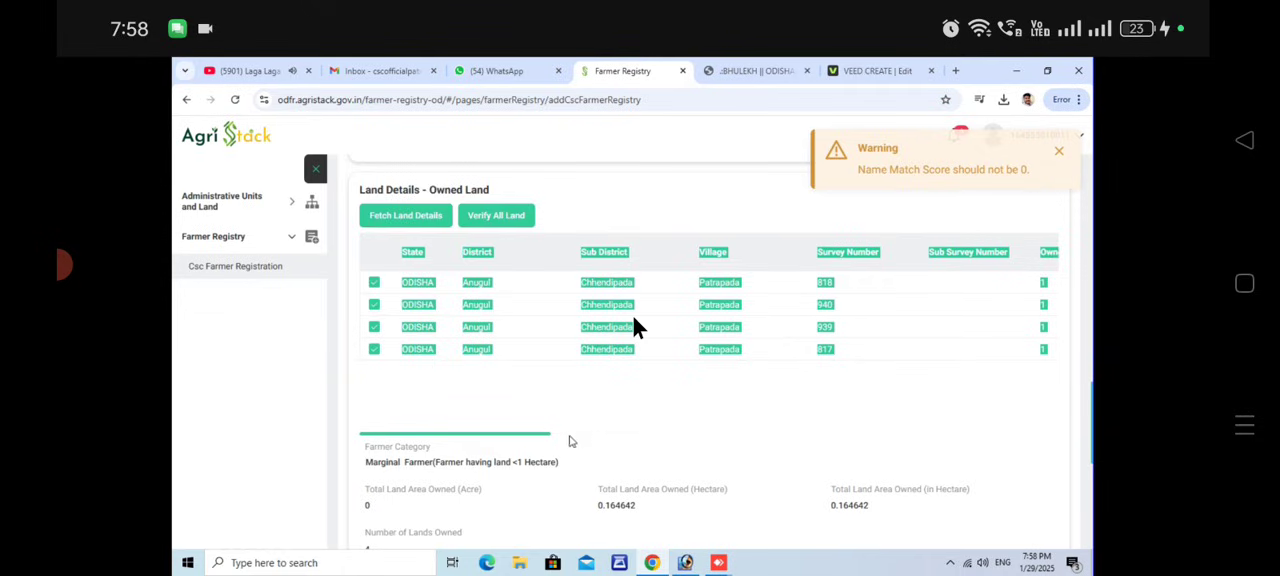
{"action": "left_click_drag", "start_coordinate": [550, 436], "coordinate": [1054, 404]}
{"action": "left_click", "coordinate": [656, 312]}
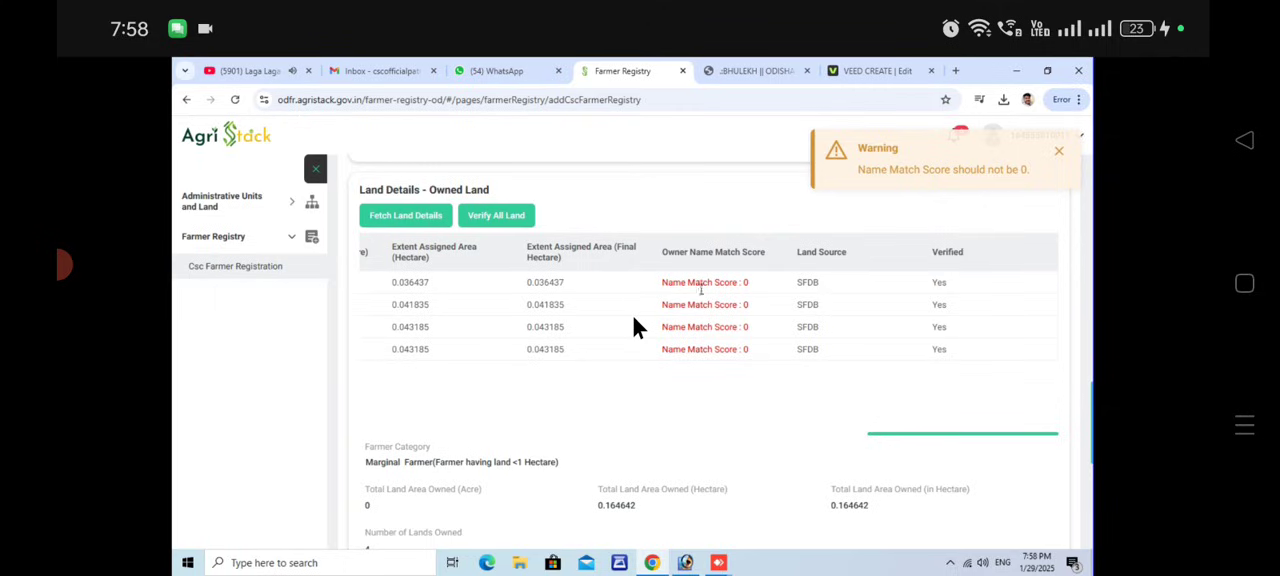
{"action": "left_click_drag", "start_coordinate": [754, 284], "coordinate": [741, 258]}
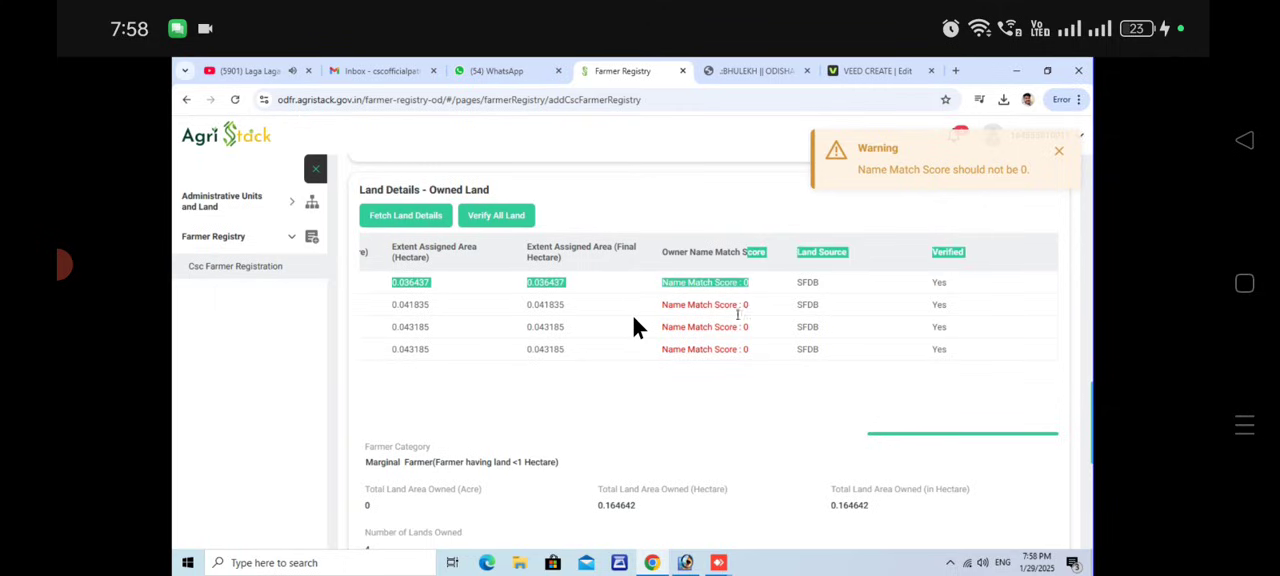
{"action": "left_click_drag", "start_coordinate": [932, 435], "coordinate": [327, 406]}
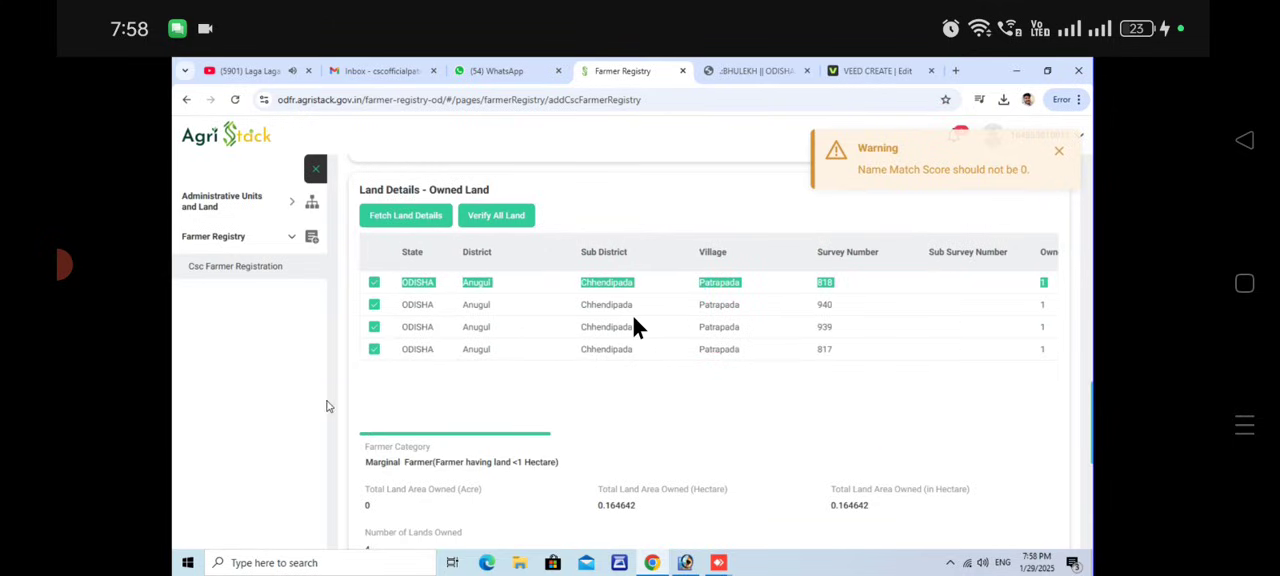
Cancel the farmer registration form without saving it.
{"action": "scroll", "coordinate": [525, 330], "scroll_direction": "up", "scroll_amount": 3}
{"action": "scroll", "coordinate": [558, 352], "scroll_direction": "down", "scroll_amount": 1}
{"action": "scroll", "coordinate": [558, 352], "scroll_direction": "down", "scroll_amount": 1}
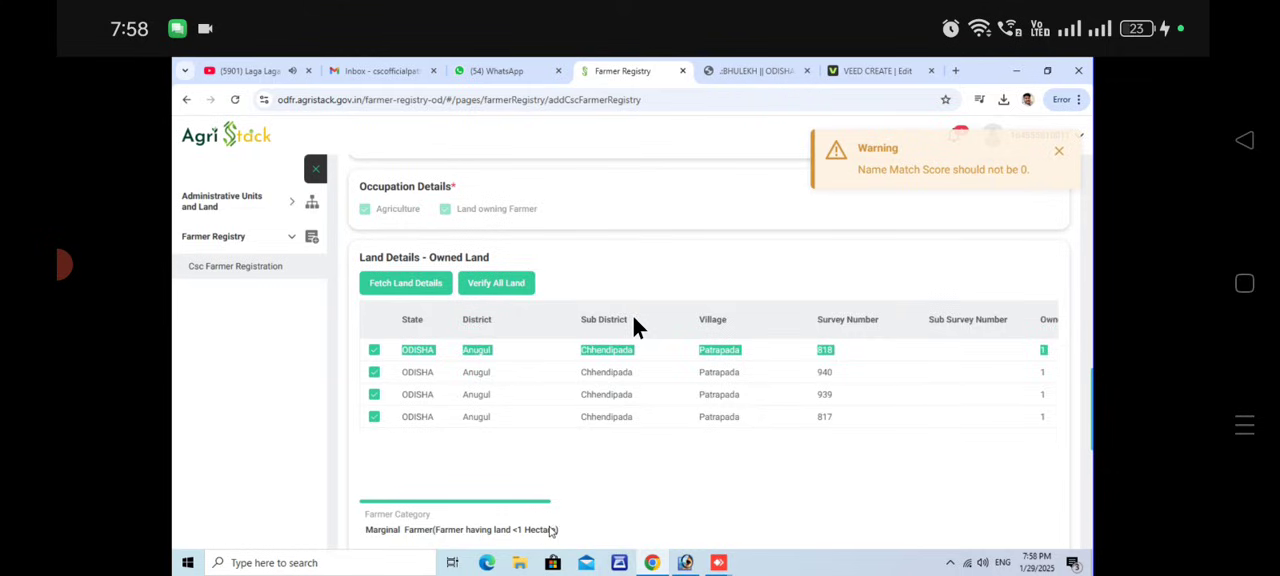
{"action": "scroll", "coordinate": [720, 480], "scroll_direction": "down", "scroll_amount": 5}
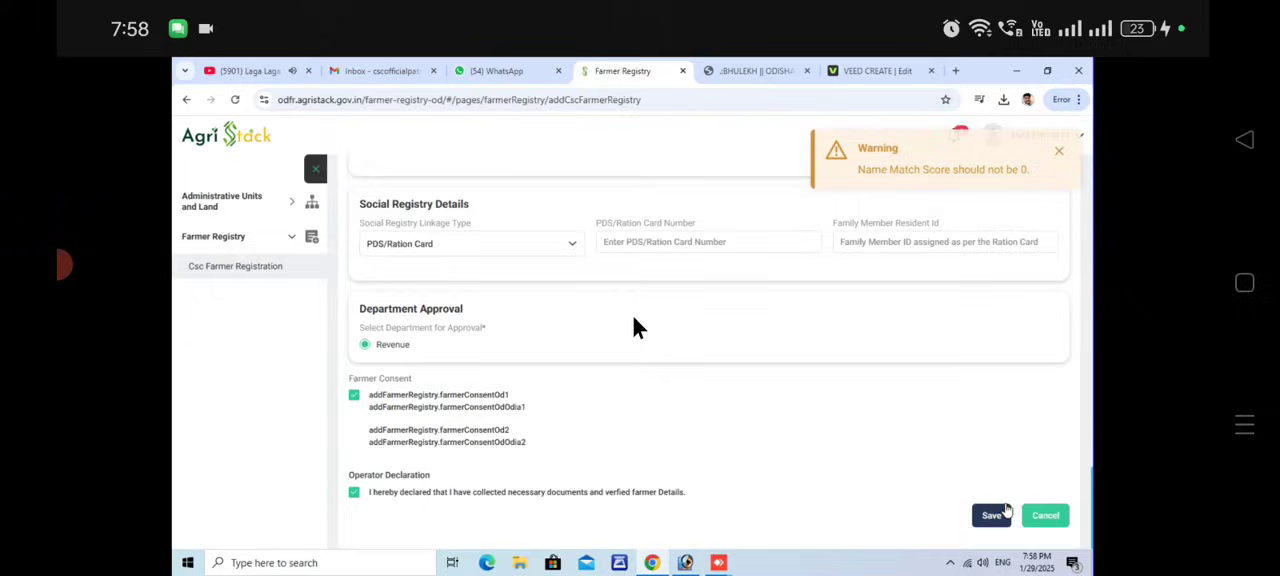
{"action": "left_click", "coordinate": [1042, 514]}
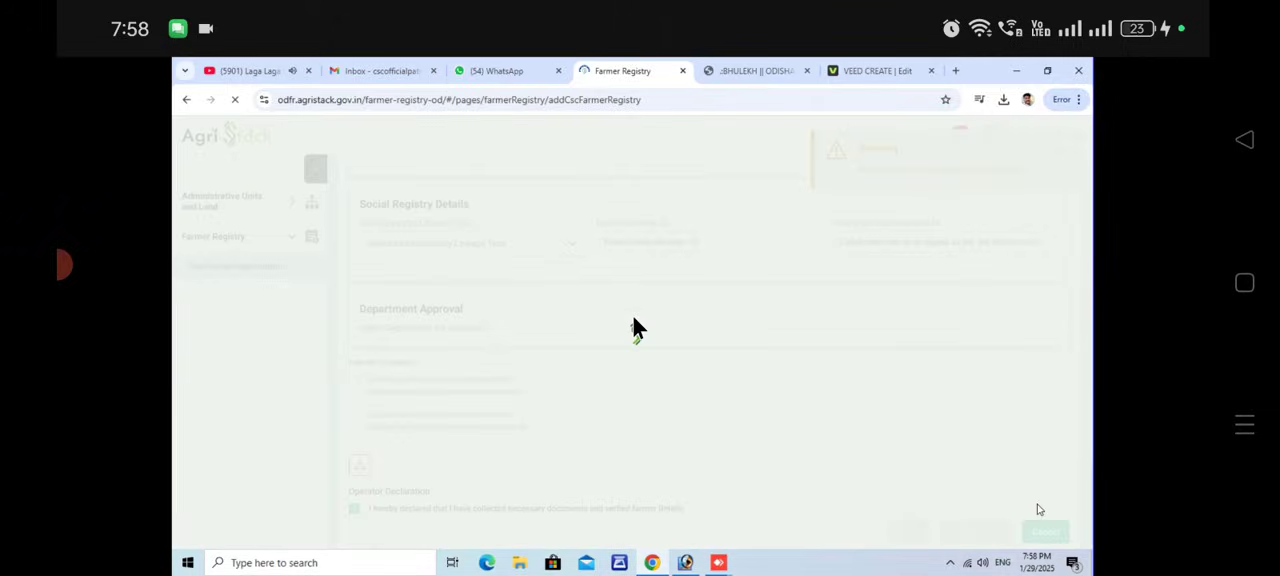
{"action": "left_click", "coordinate": [65, 265]}
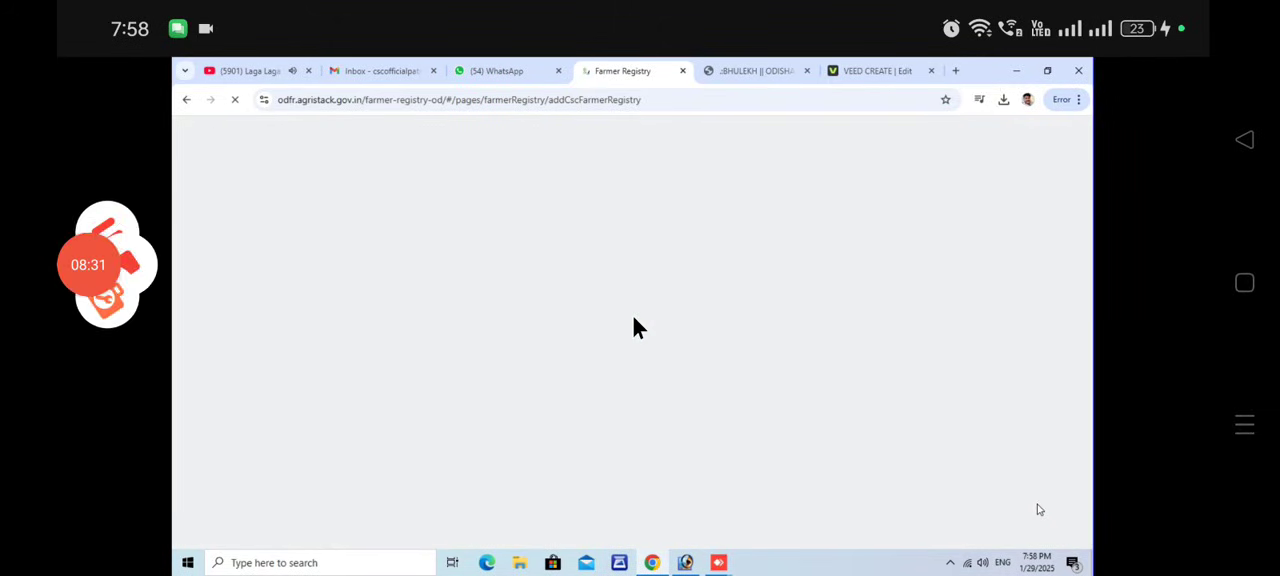